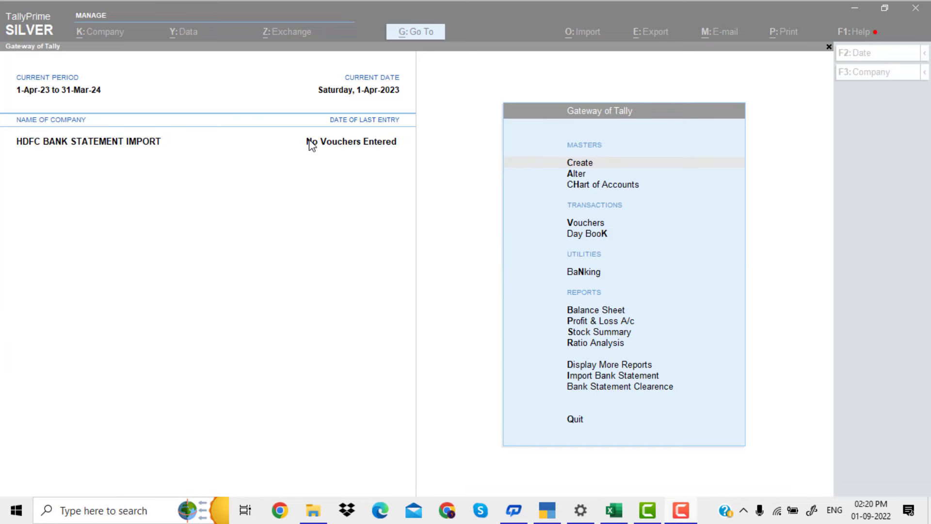
Switch to the HDFC bank statement workbook in Excel and review its column headings from Date to Closing Balance
click(300, 150)
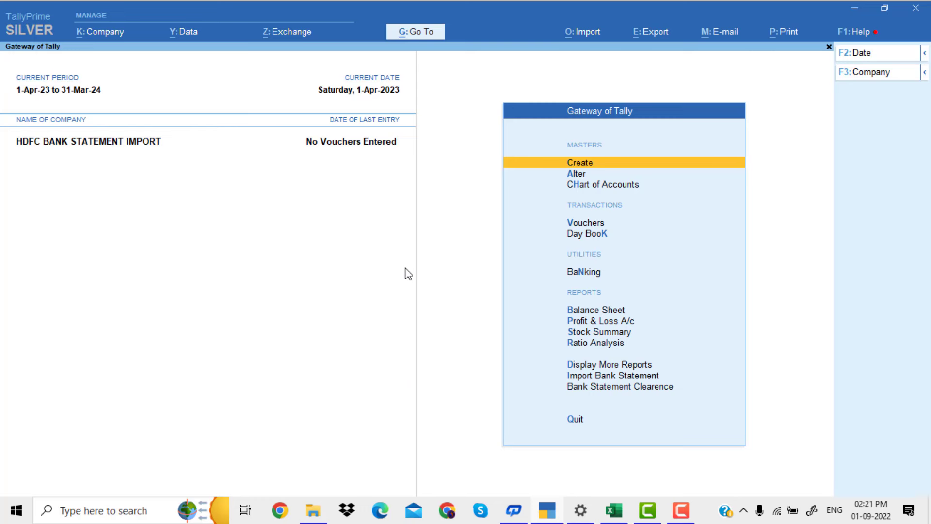
click(625, 514)
click(480, 347)
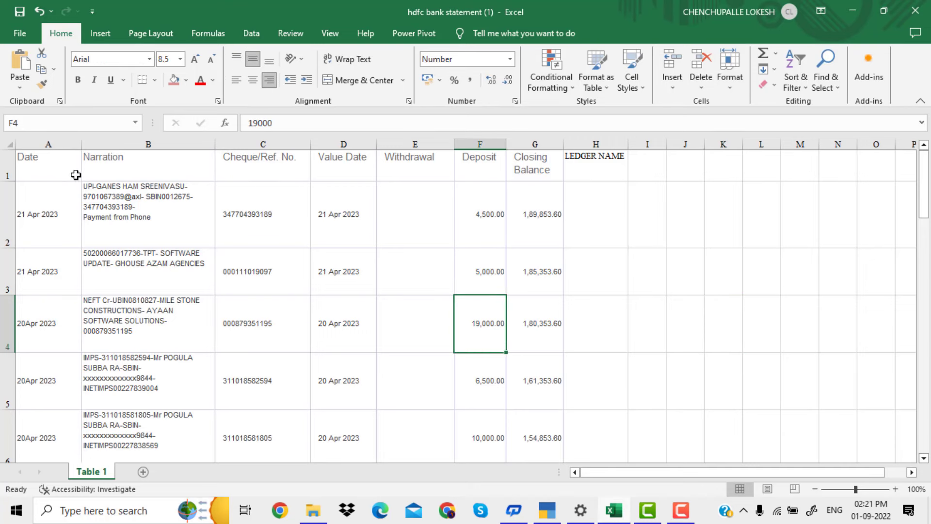
drag(74, 173, 557, 266)
click(384, 236)
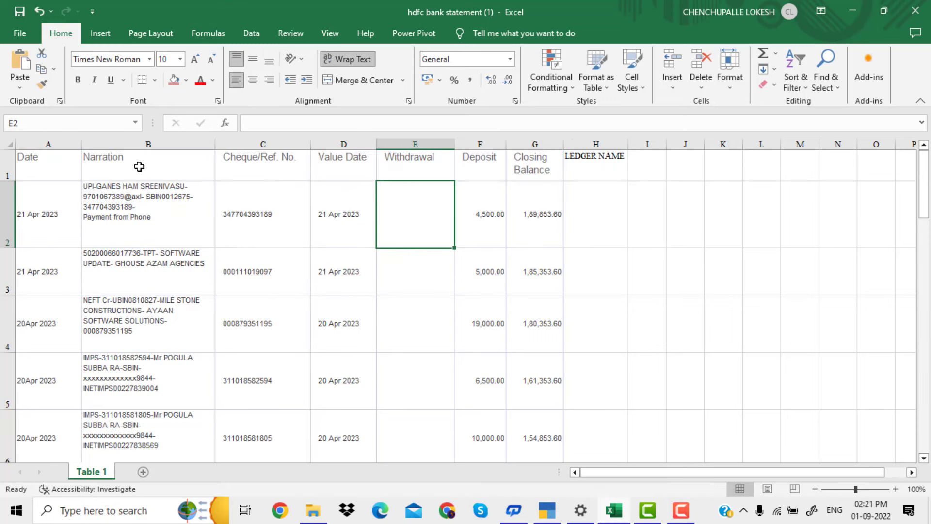
click(71, 166)
click(127, 165)
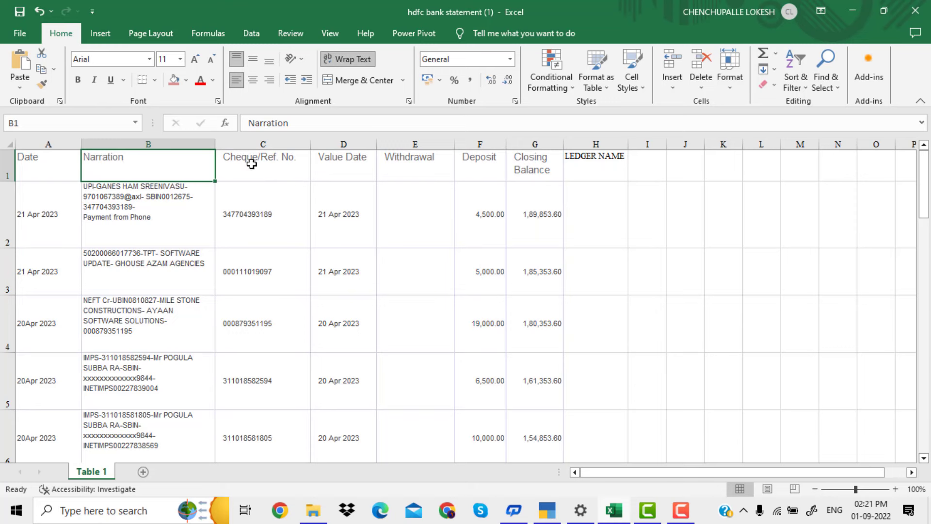
click(252, 163)
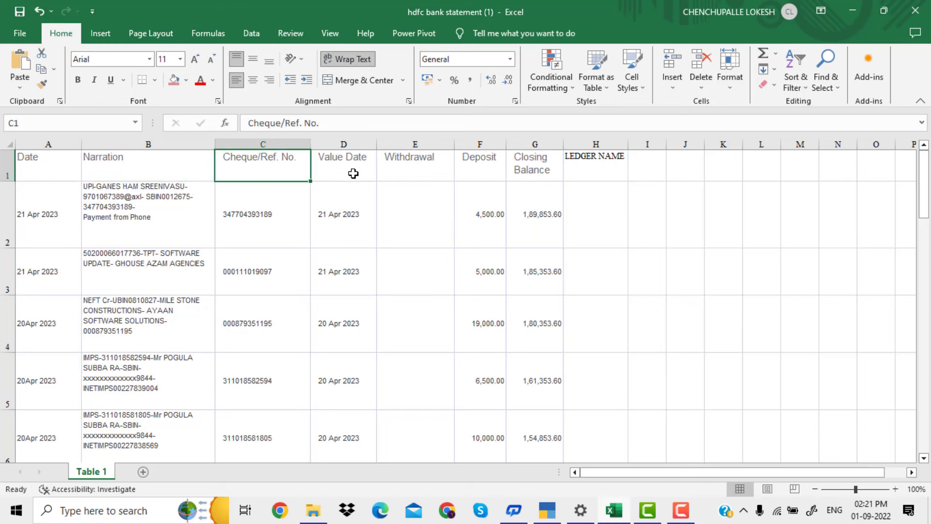
click(353, 173)
click(402, 176)
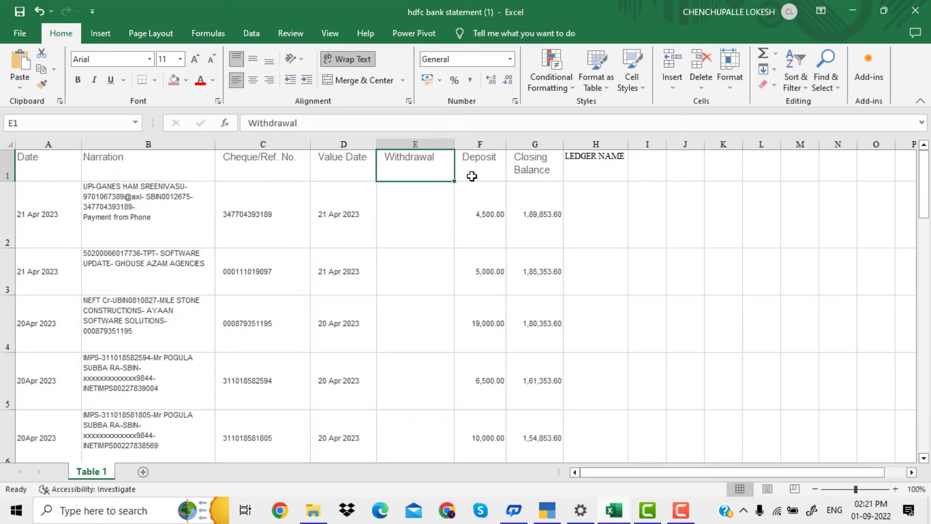
click(473, 175)
click(542, 182)
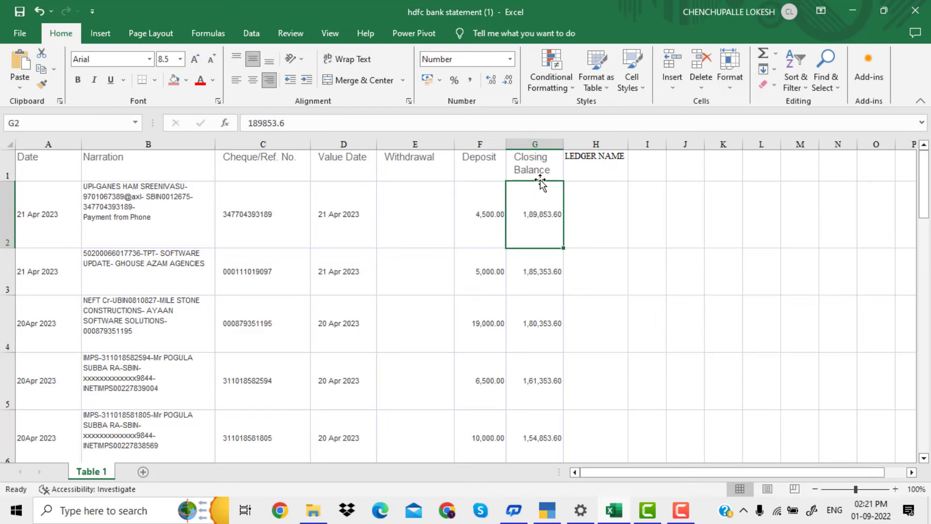
click(534, 173)
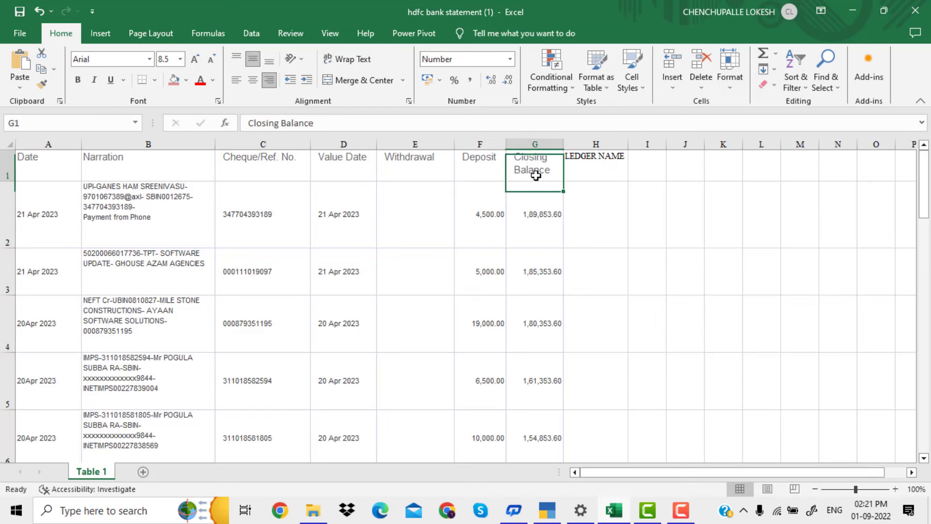
Examine the first transaction's date, narration, cheque/reference number, value date, deposit and closing balance
click(48, 170)
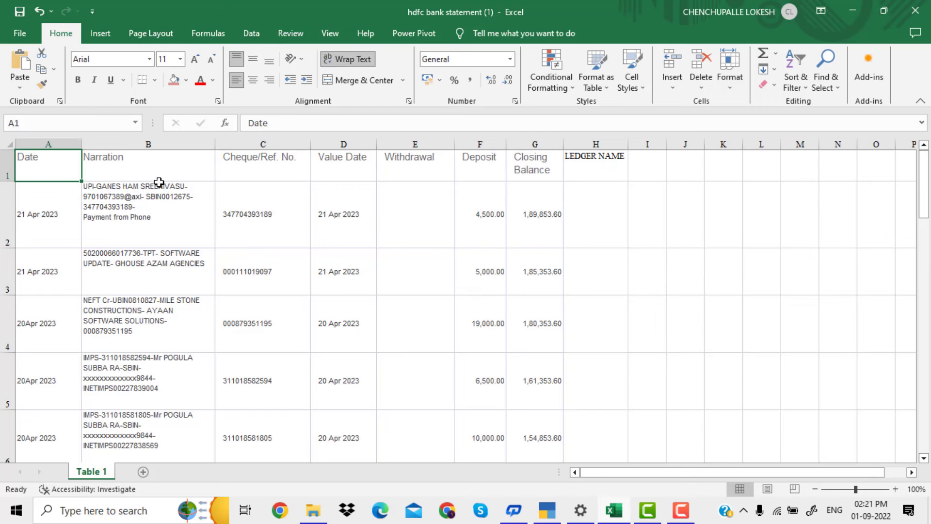
click(78, 209)
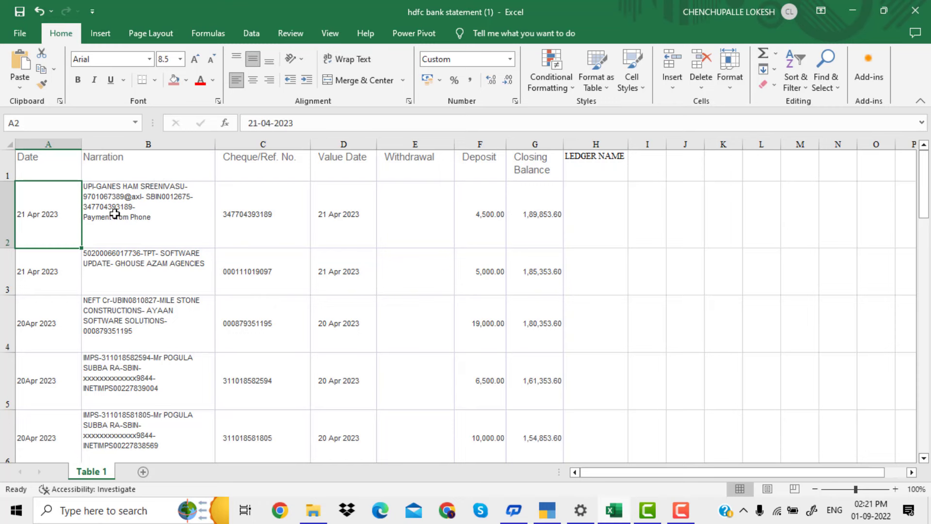
click(150, 217)
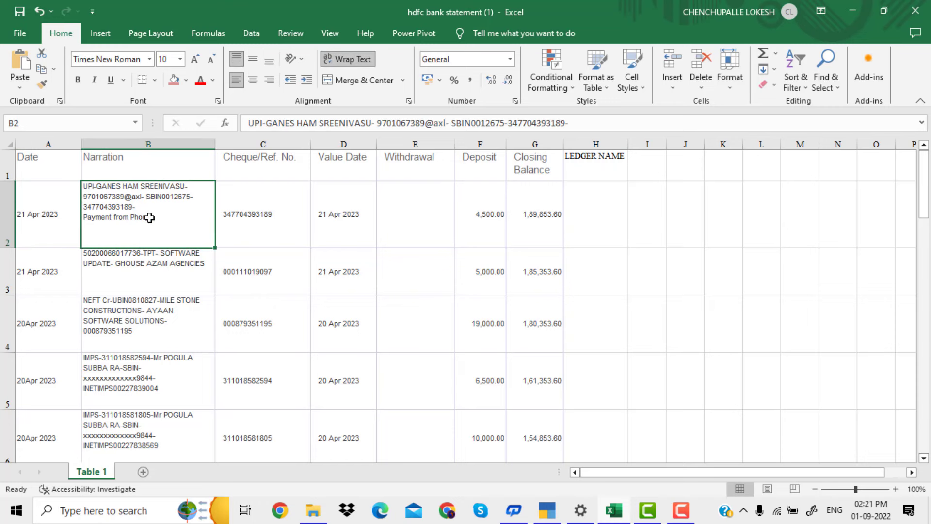
click(281, 216)
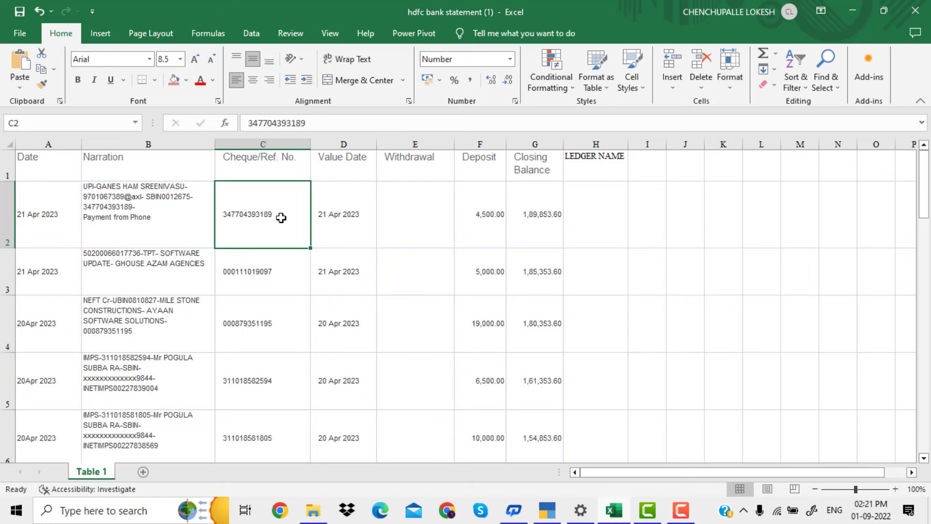
click(341, 222)
click(490, 224)
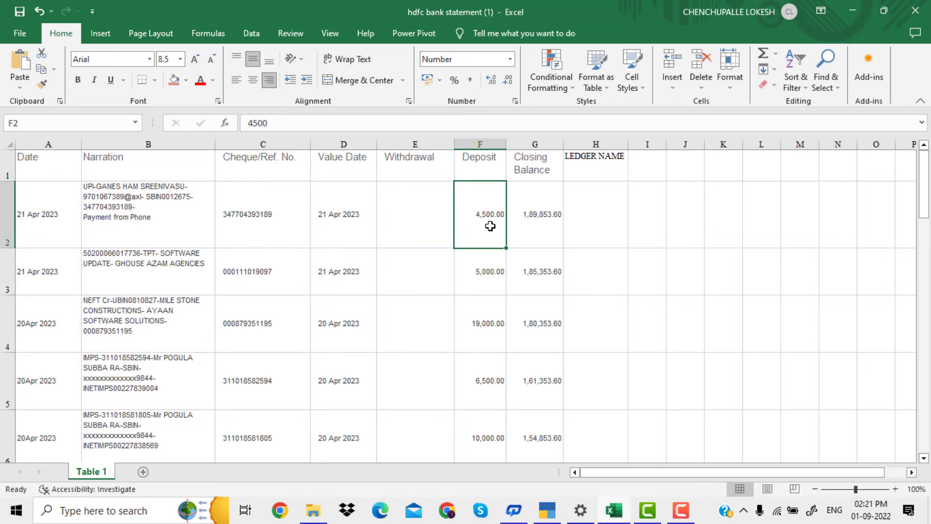
click(545, 228)
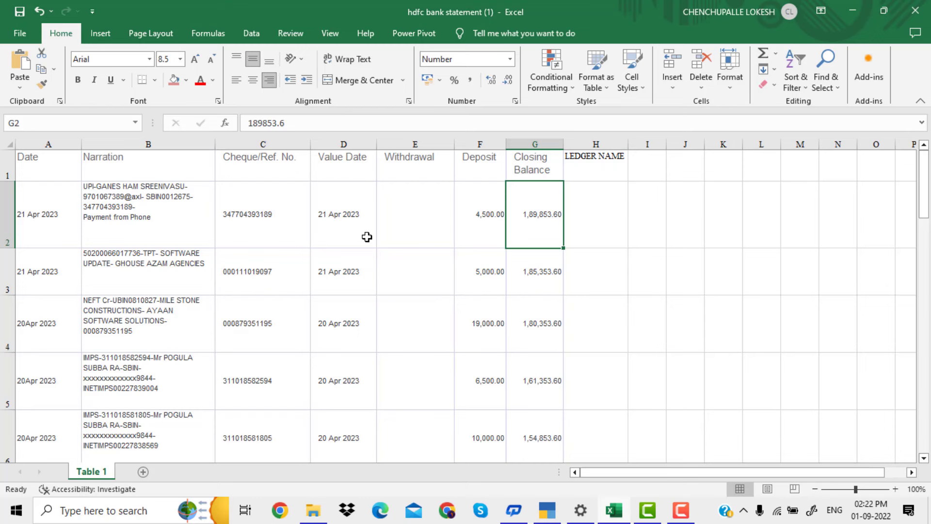
Read the transaction narrations in column B from row 2 to row 6
click(179, 279)
key(Down)
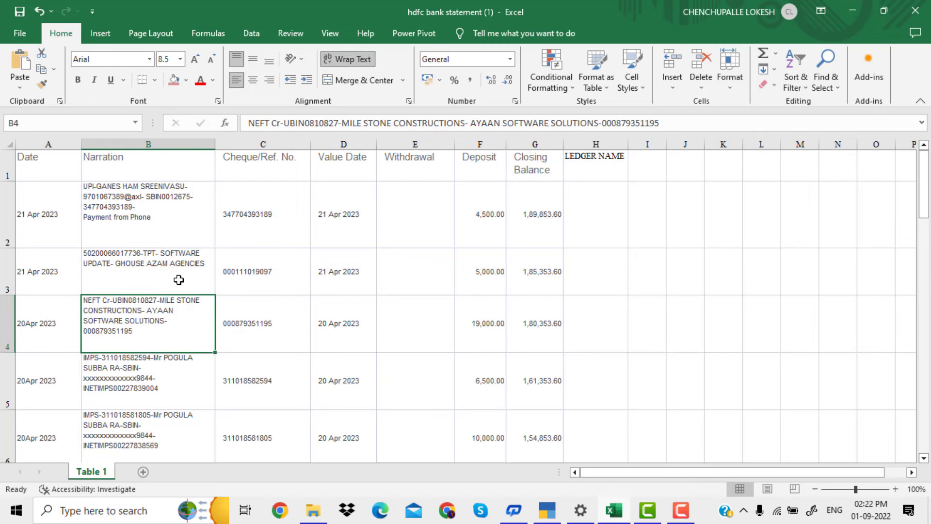
click(179, 221)
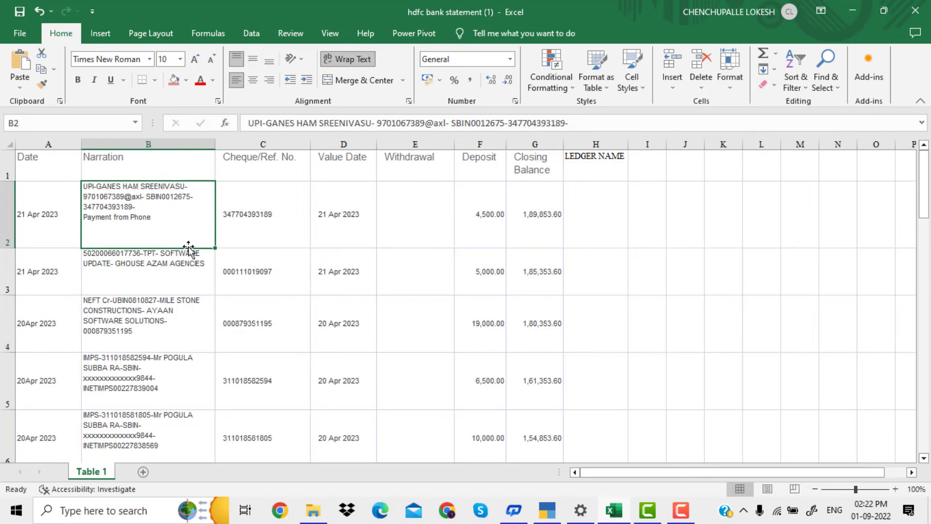
click(191, 278)
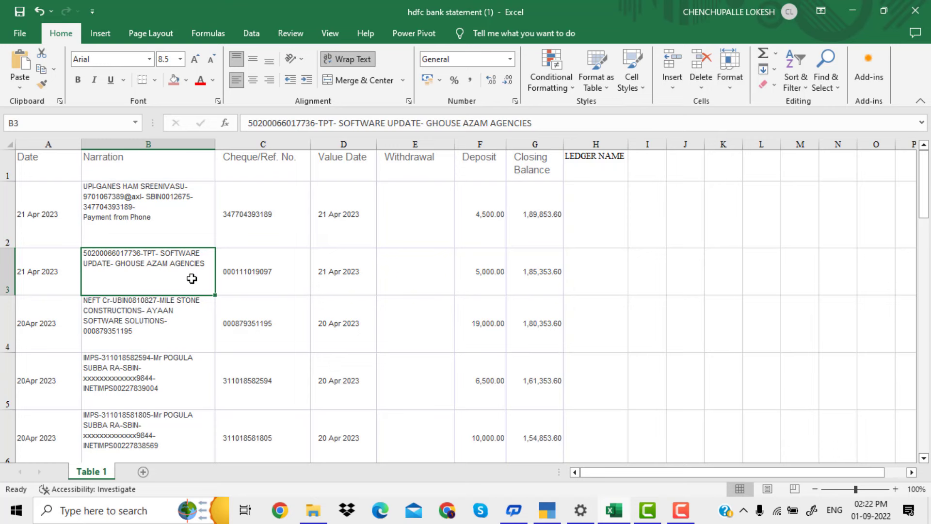
click(198, 324)
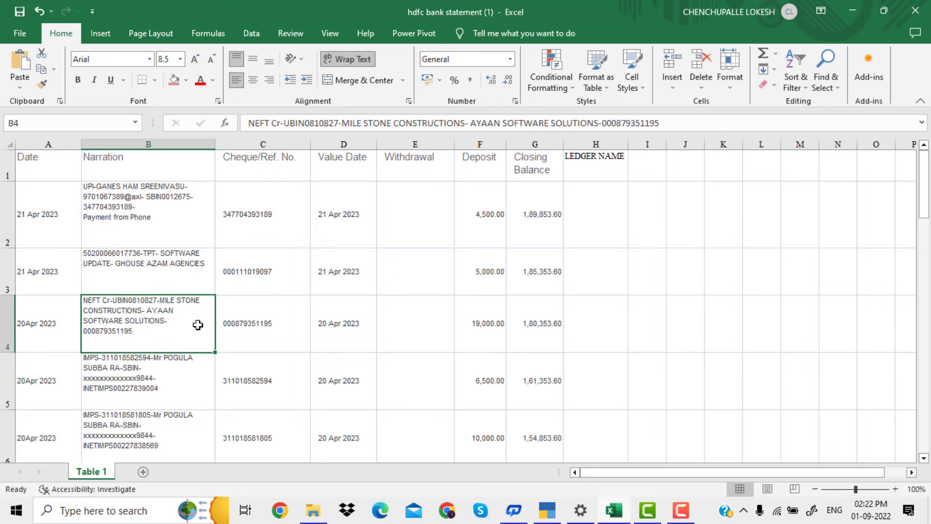
click(193, 375)
click(194, 430)
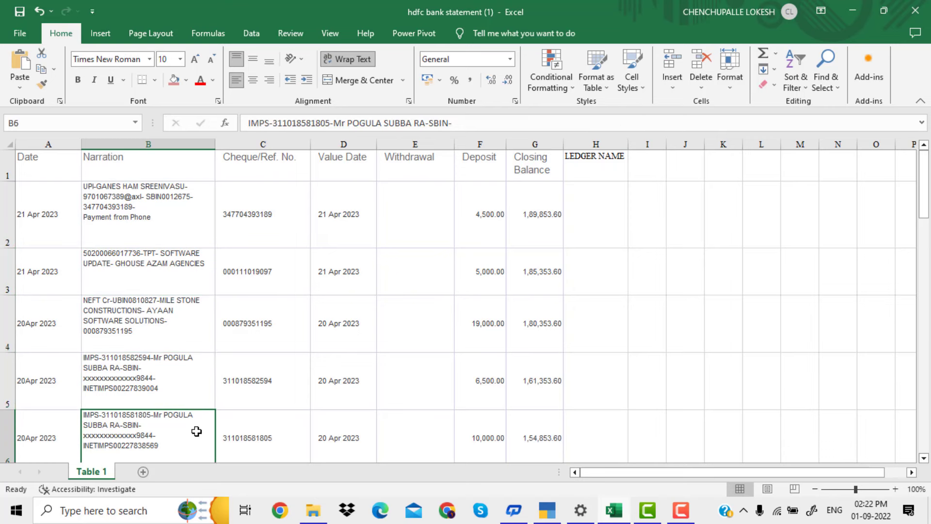
click(194, 430)
click(196, 430)
Review the remaining narrations down to the last transaction in row 21, and return to the Narration heading
key(Down)
key(Down)
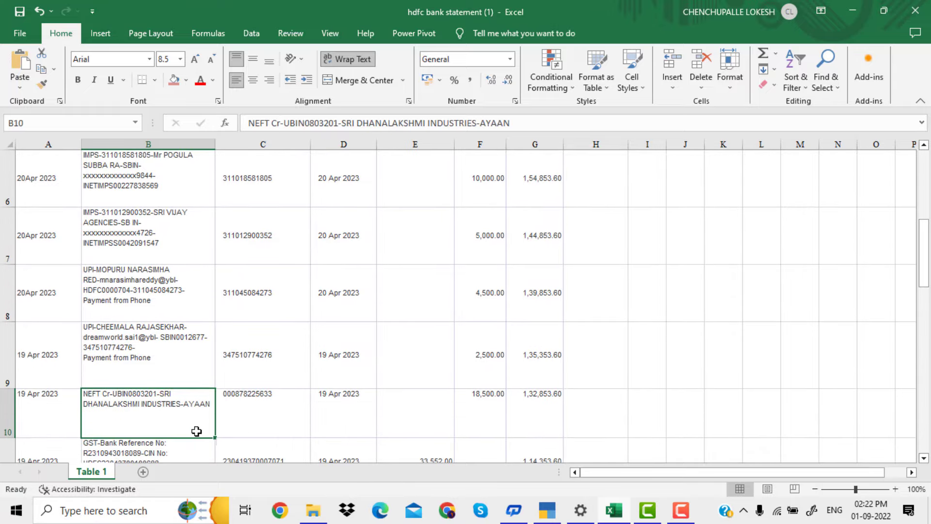
click(202, 368)
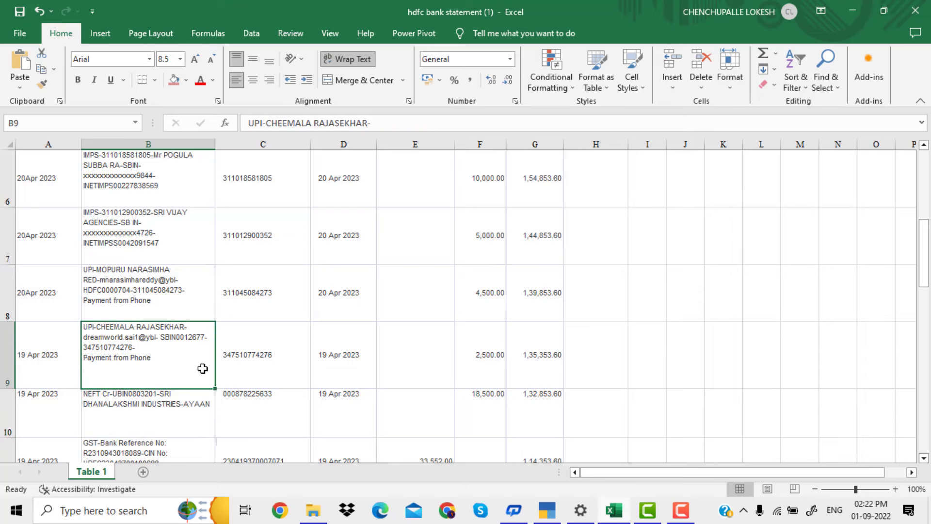
key(Down)
key(Down)
key(Down)
key(Down)
key(Down)
key(Down)
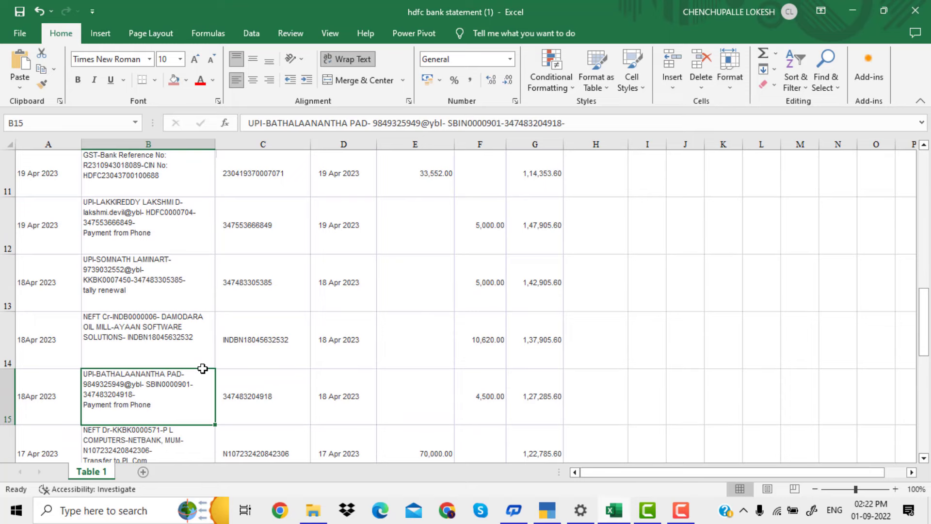
key(Down)
key(Down)
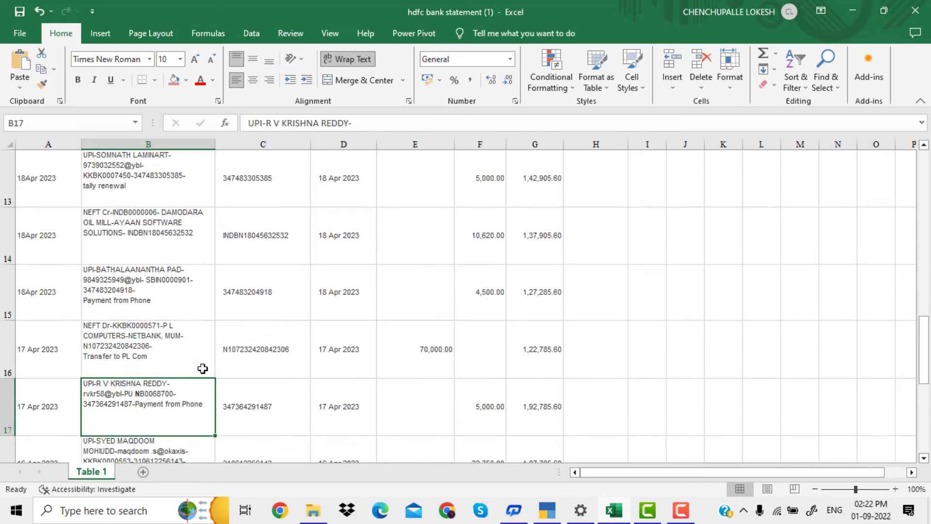
key(Down)
key(Down)
key(Down)
key(Down)
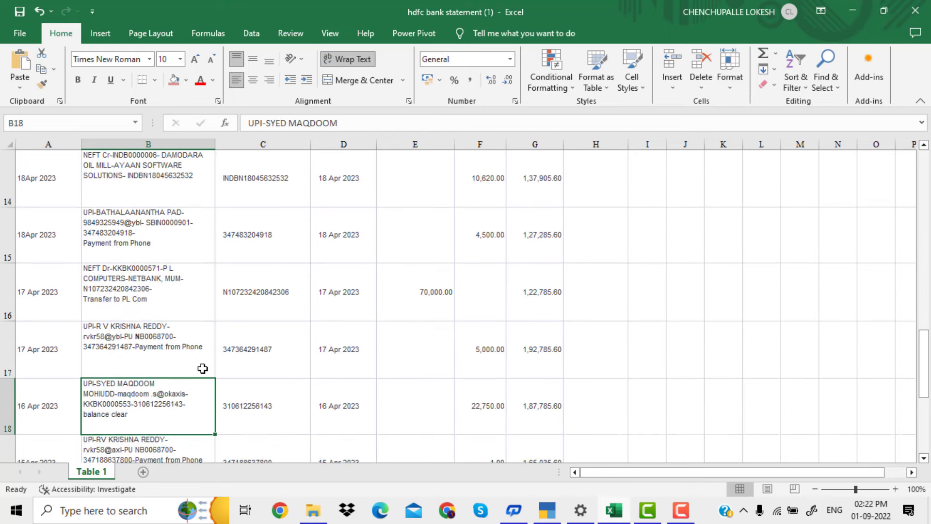
key(Down)
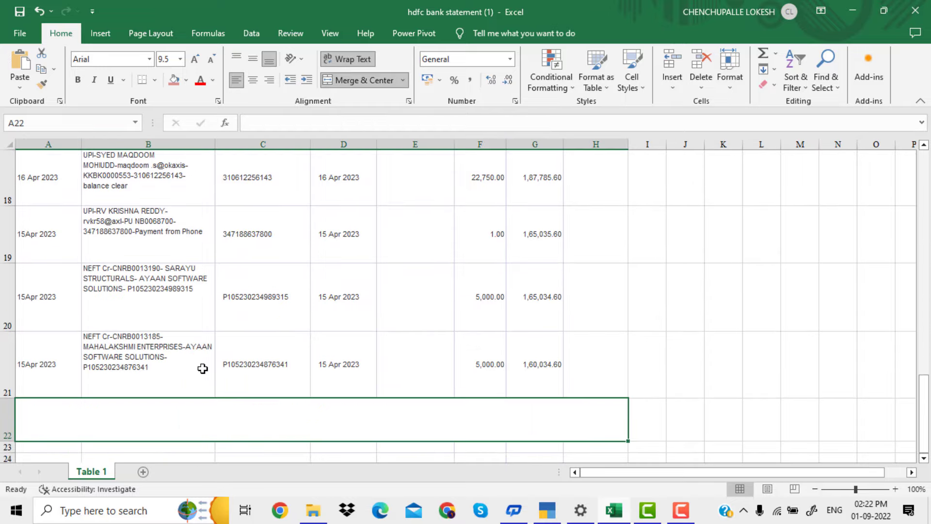
key(Up)
key(Up)
key(Up)
key(Up)
key(Up)
key(Up)
key(Up)
key(Up)
key(Up)
key(Up)
key(Up)
key(Up)
key(Up)
key(Up)
key(Up)
key(Up)
key(Up)
key(Up)
key(Up)
key(Up)
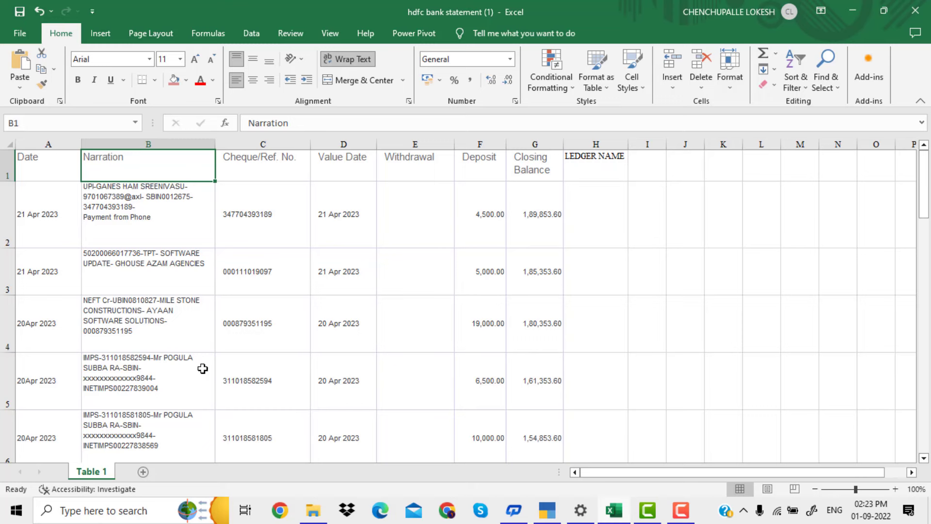
Switch to TallyPrime and check the Day Book for vouchers in a period starting 1-4-2023, then return to the Gateway of Tally
click(549, 514)
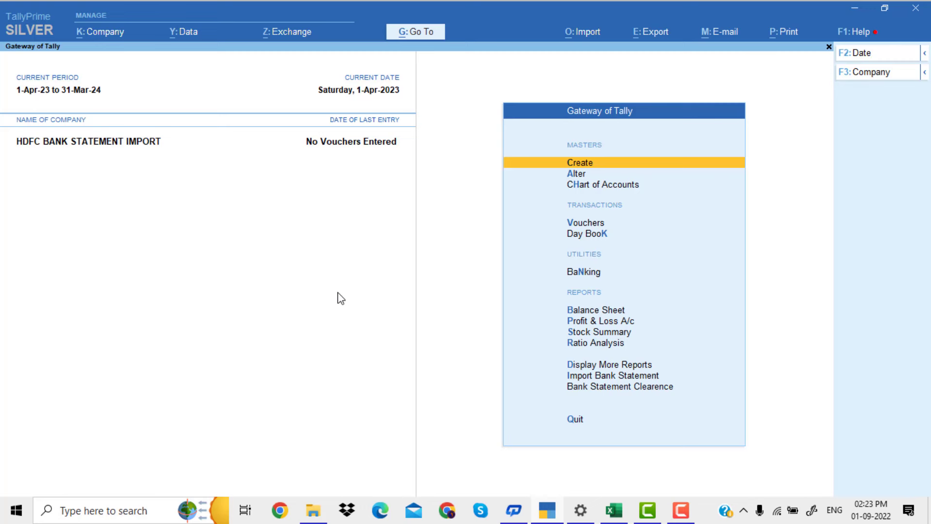
key(Down)
key(Down)
key(Down)
key(Down)
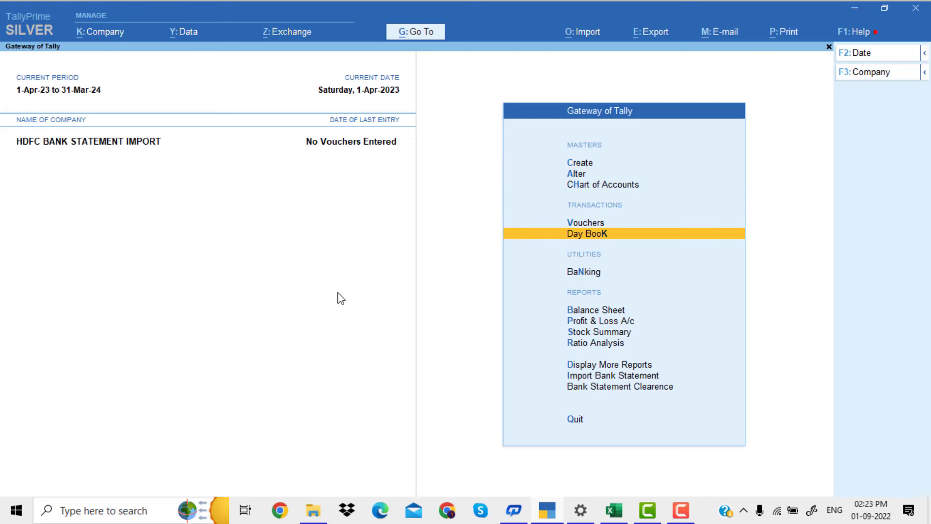
key(Return)
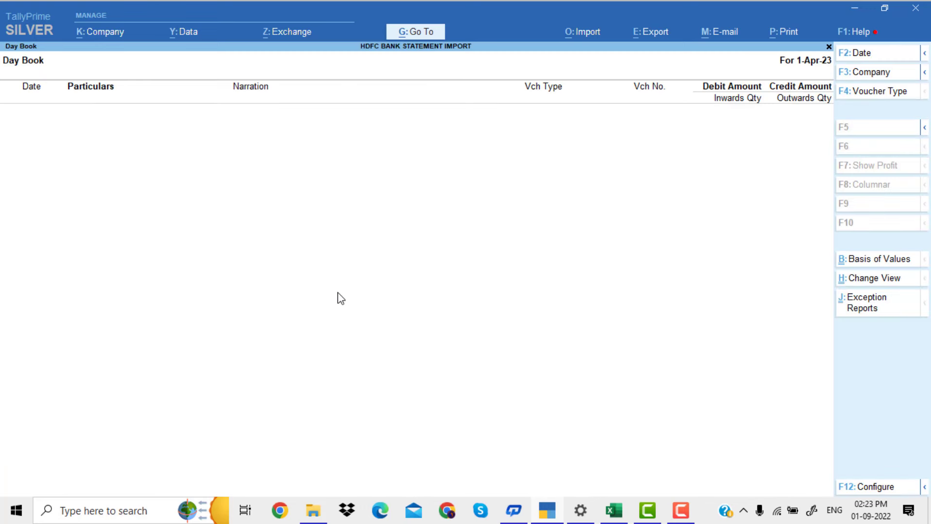
key(alt+F2)
key(Return)
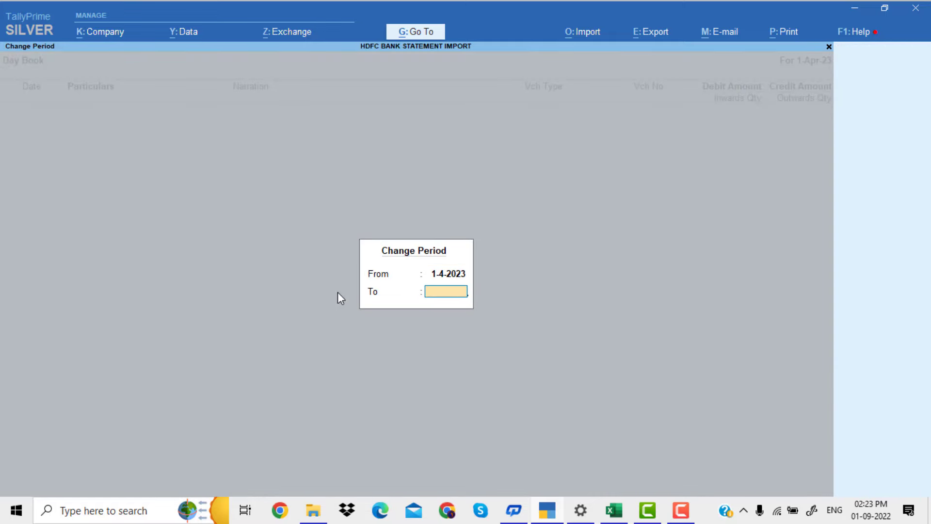
key(BackSpace)
key(Return)
key(Return)
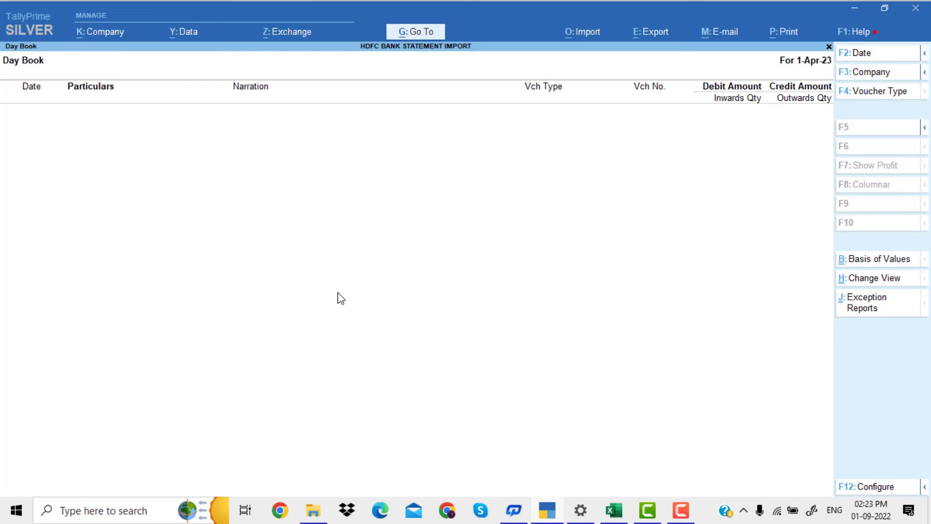
key(Escape)
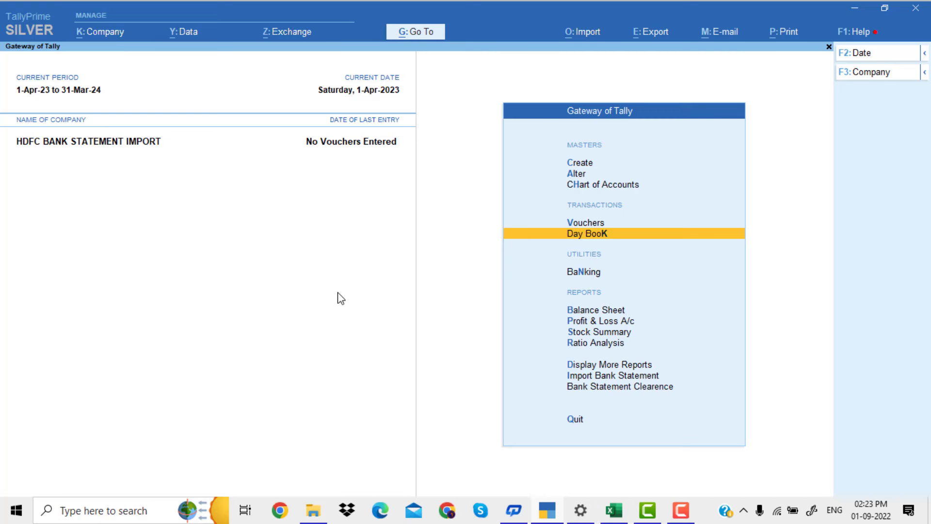
Open the HDFC BANK ledger for alteration from the list of ledgers
key(Up)
key(Up)
key(Up)
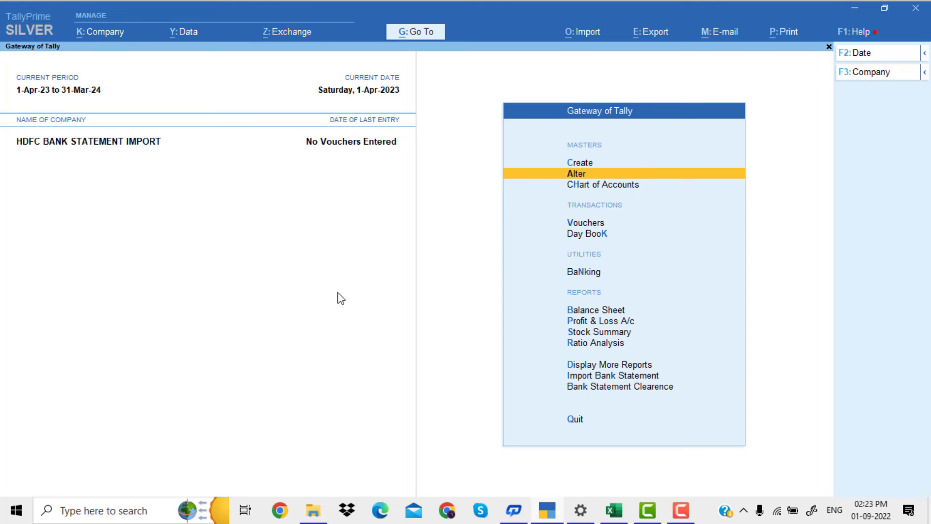
key(Return)
key(Down)
key(Return)
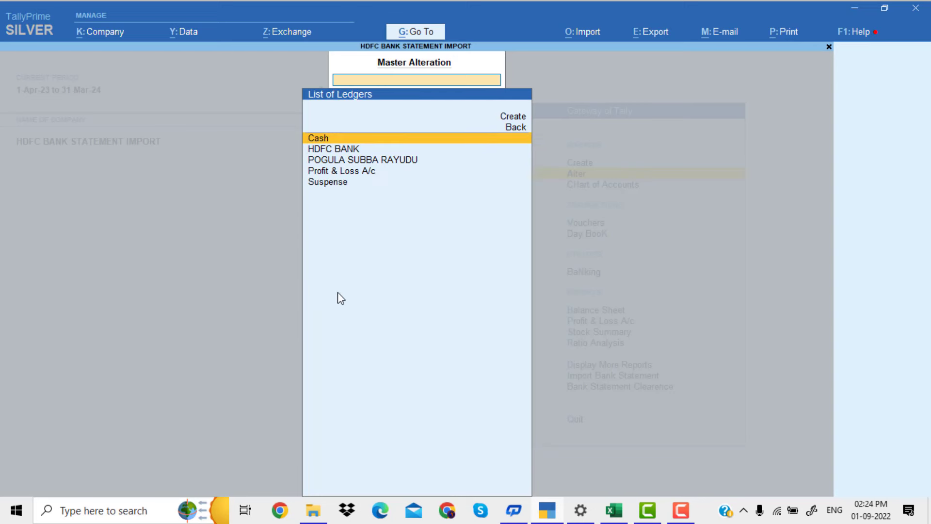
key(Down)
key(Return)
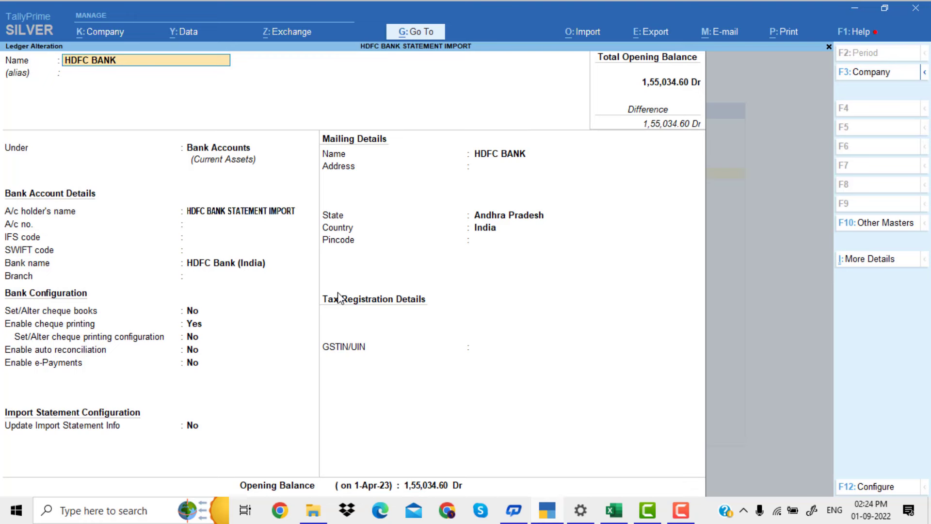
Set Update Import Statement Info to Yes in the HDFC BANK ledger to bring up the import statement configuration
key(Return)
key(Return)
key(Return)
key(Return)
key(Return)
key(Return)
key(Return)
key(Return)
key(Return)
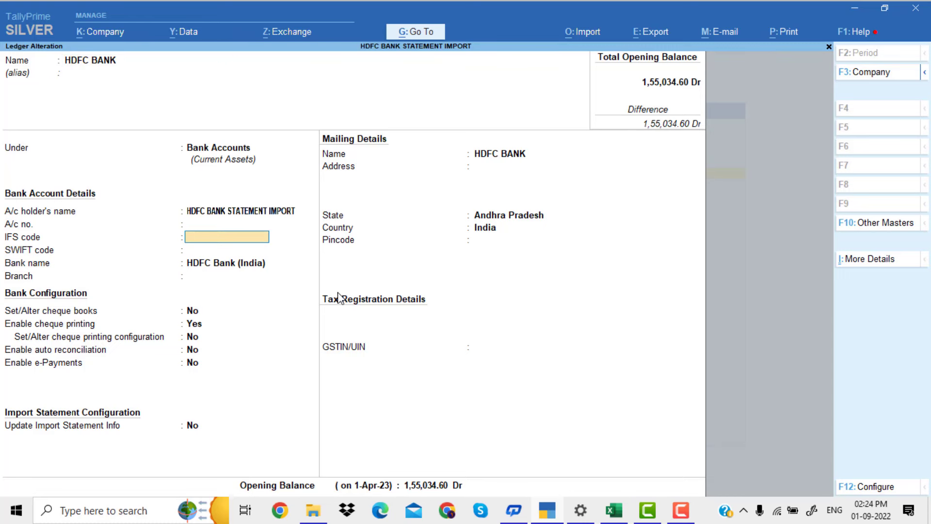
key(Return)
key(Return)
key(Return)
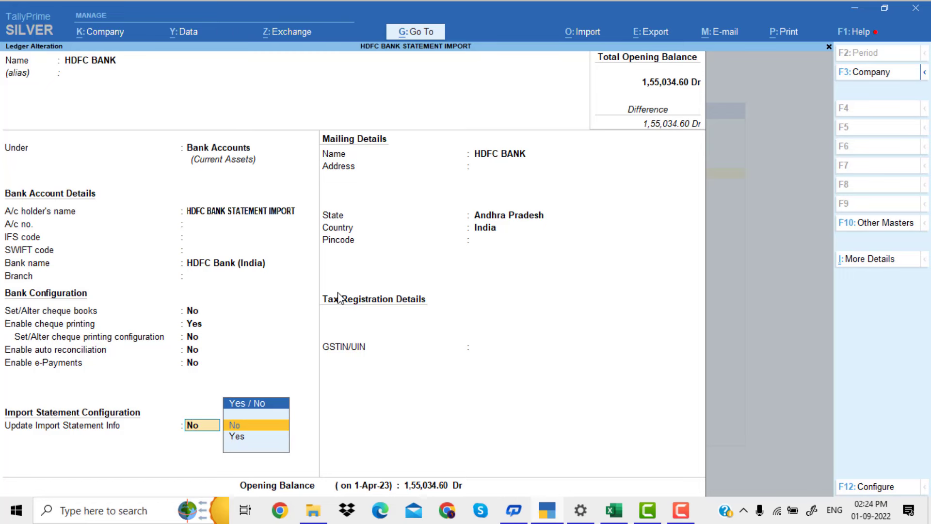
key(Down)
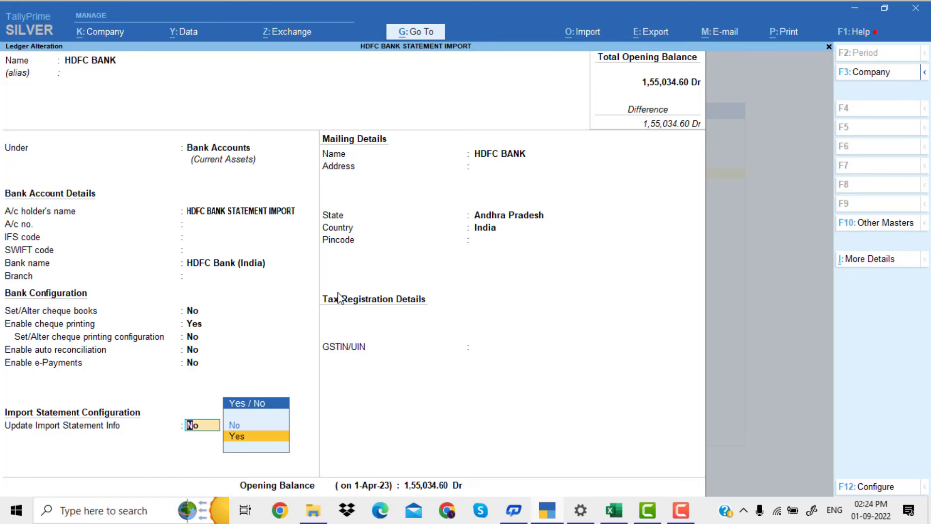
key(Return)
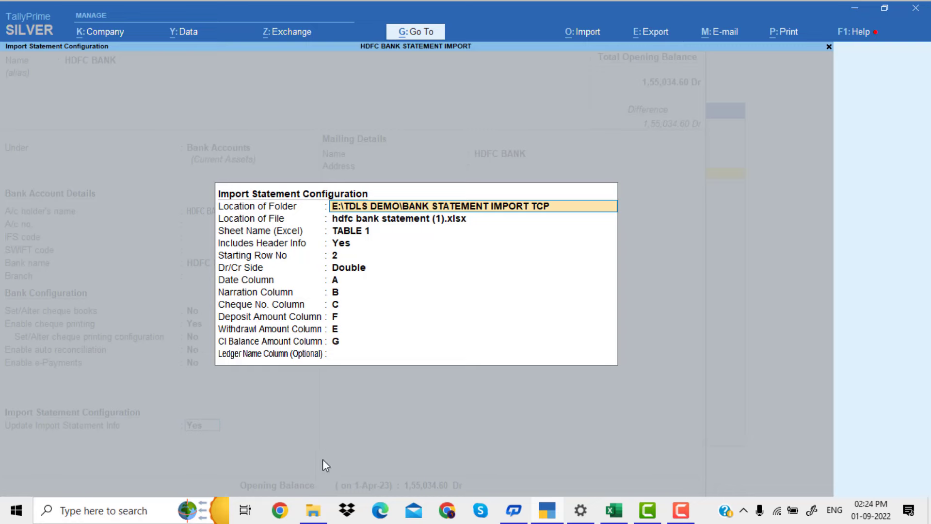
Check the folder path in File Explorer and accept E:\TDLS DEMO\BANK STATEMENT IMPORT TCP as the folder location in TallyPrime
click(313, 510)
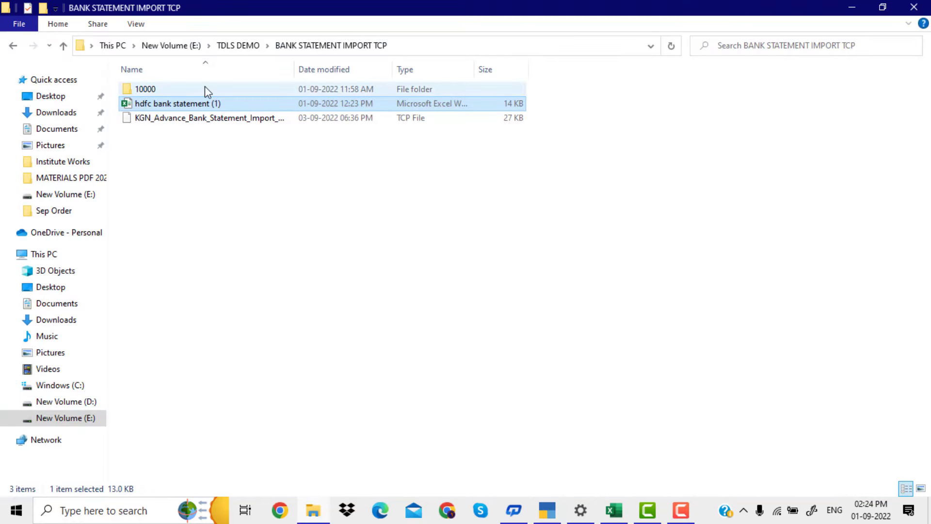
click(172, 46)
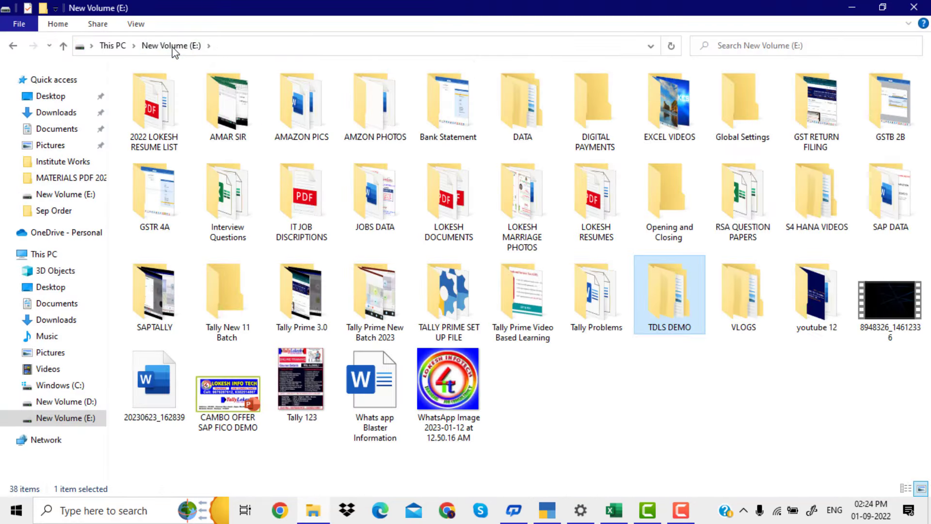
double_click(659, 313)
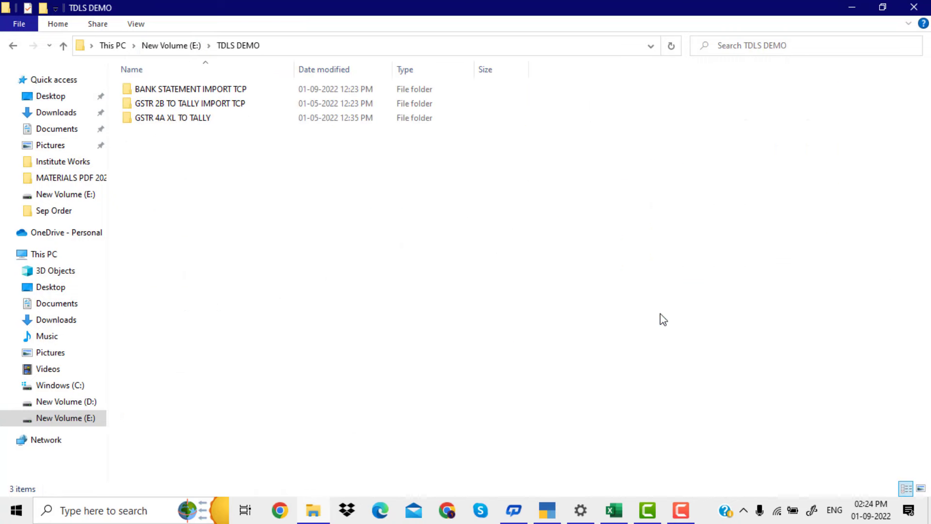
double_click(277, 94)
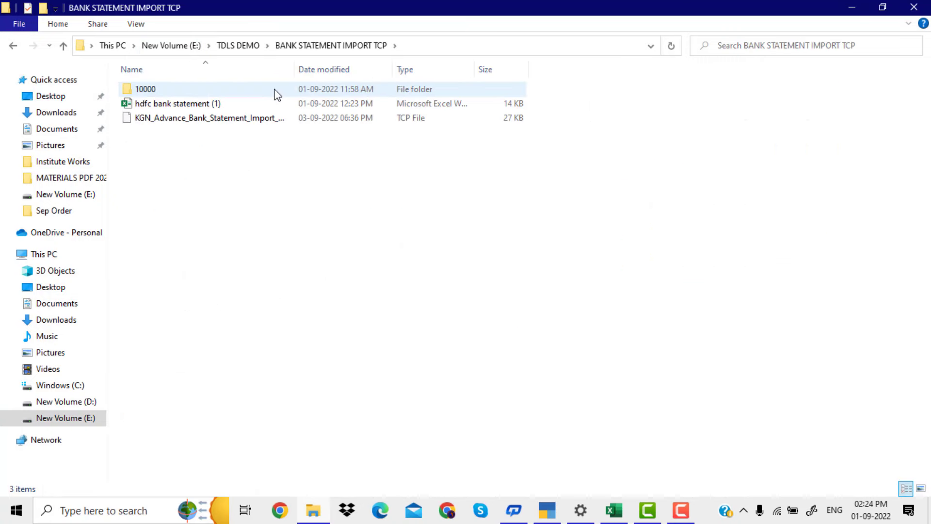
click(420, 51)
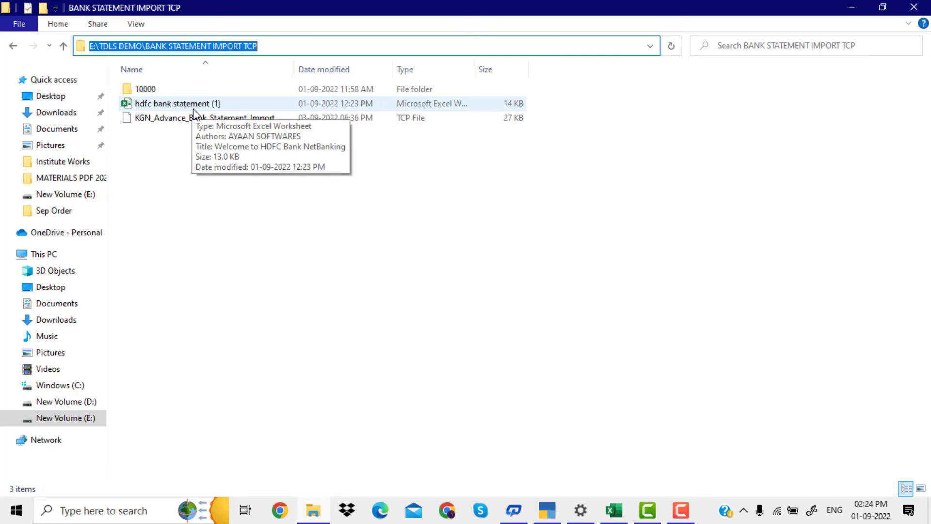
click(167, 123)
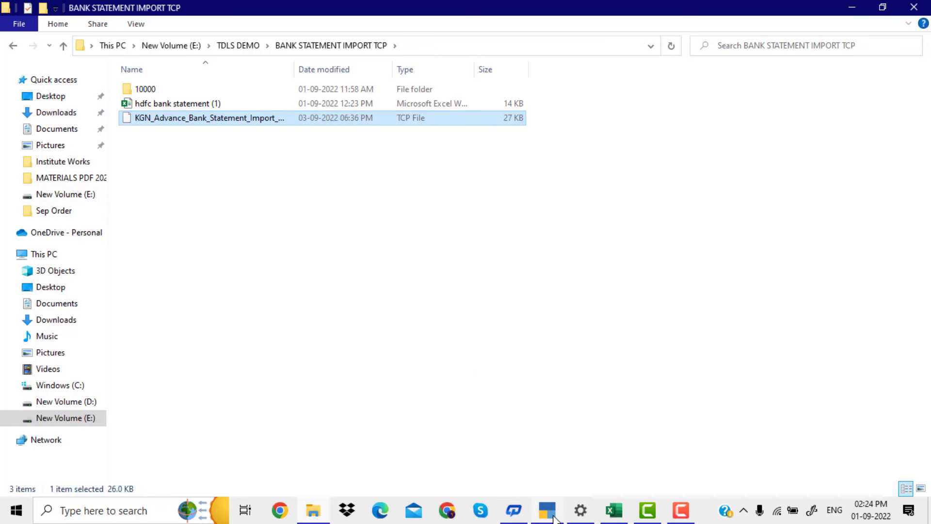
click(554, 517)
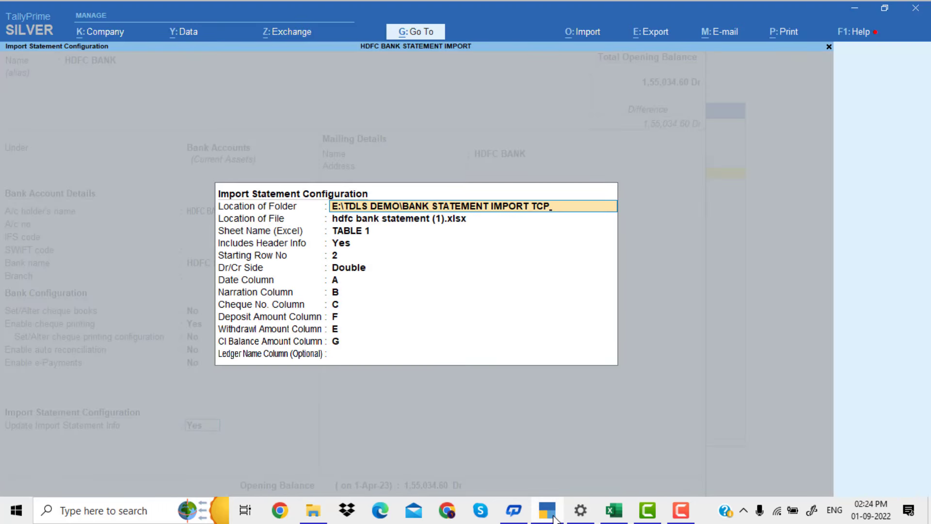
key(Return)
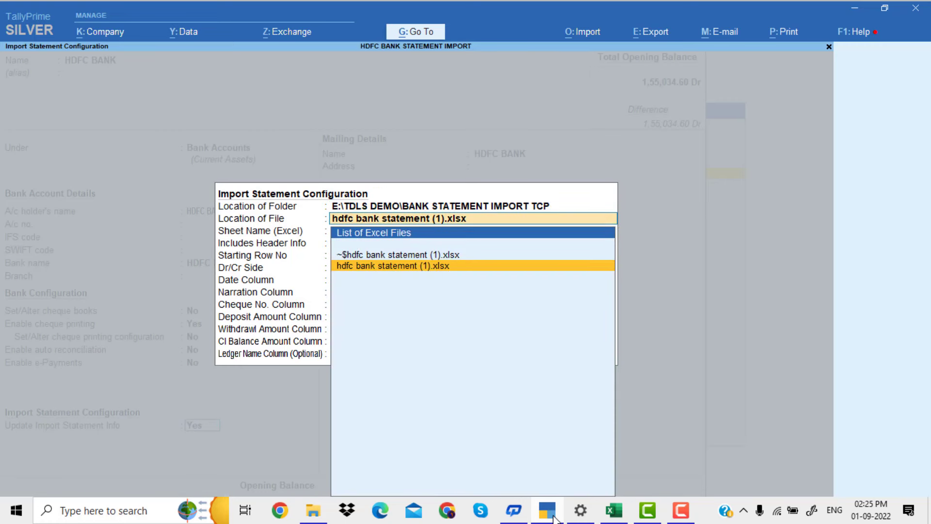
Check the statement's file name in File Explorer and choose hdfc bank statement (1).xlsx as the import file in TallyPrime
click(315, 514)
click(214, 106)
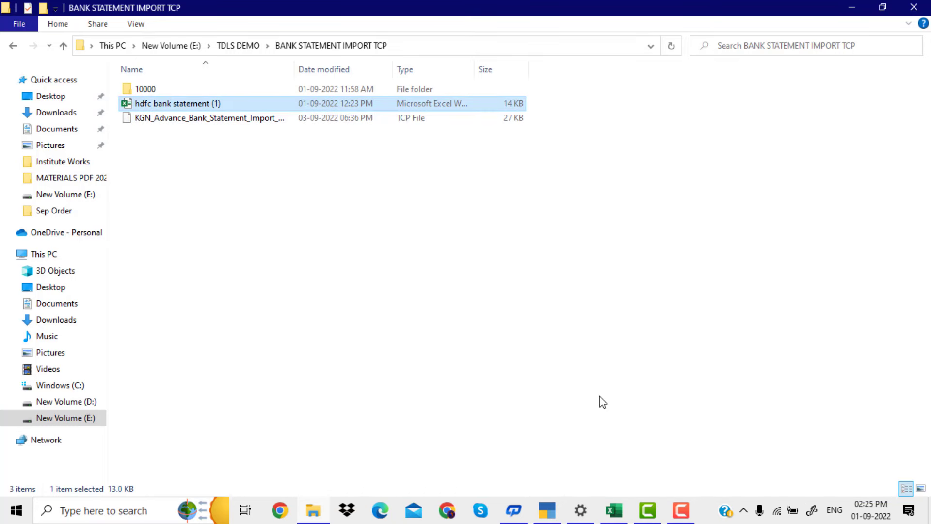
click(547, 510)
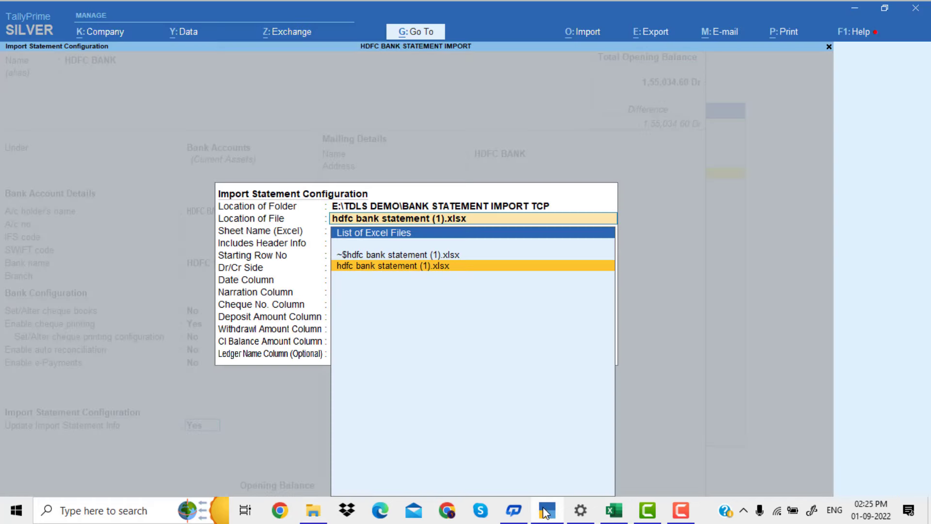
key(Return)
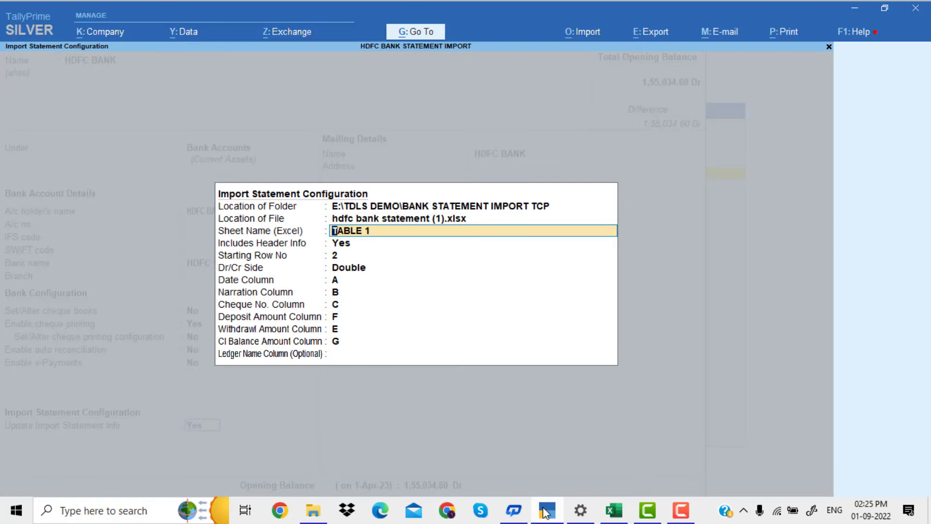
Check the worksheet's name in Excel and accept TABLE 1 as the sheet name in TallyPrime
click(614, 510)
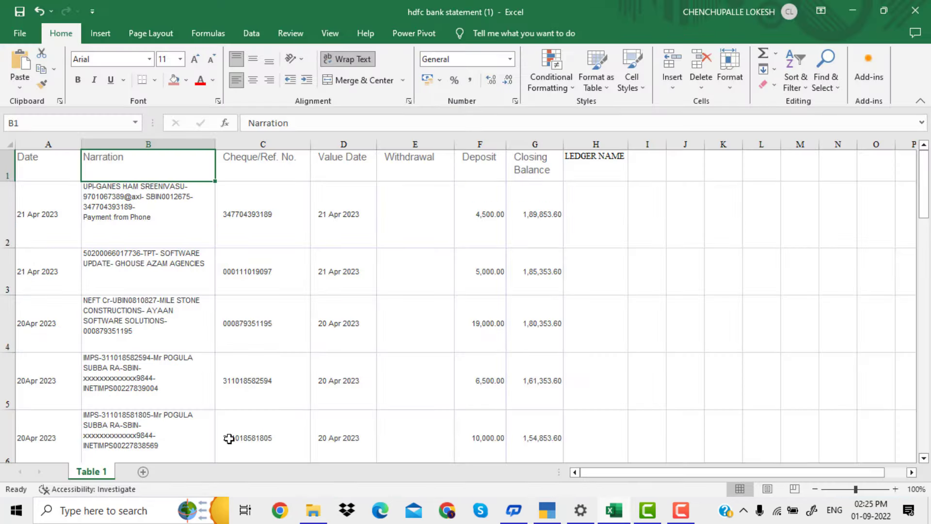
click(128, 379)
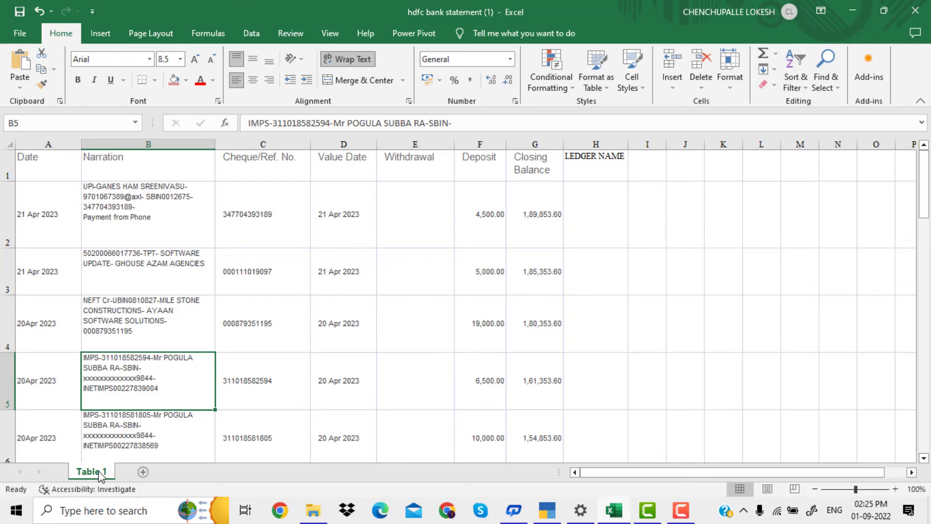
key(alt+Tab)
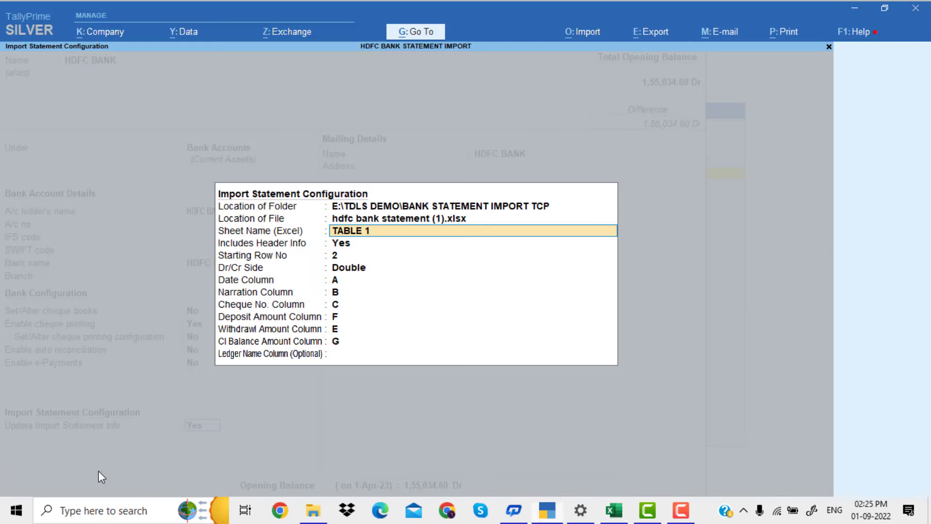
key(Return)
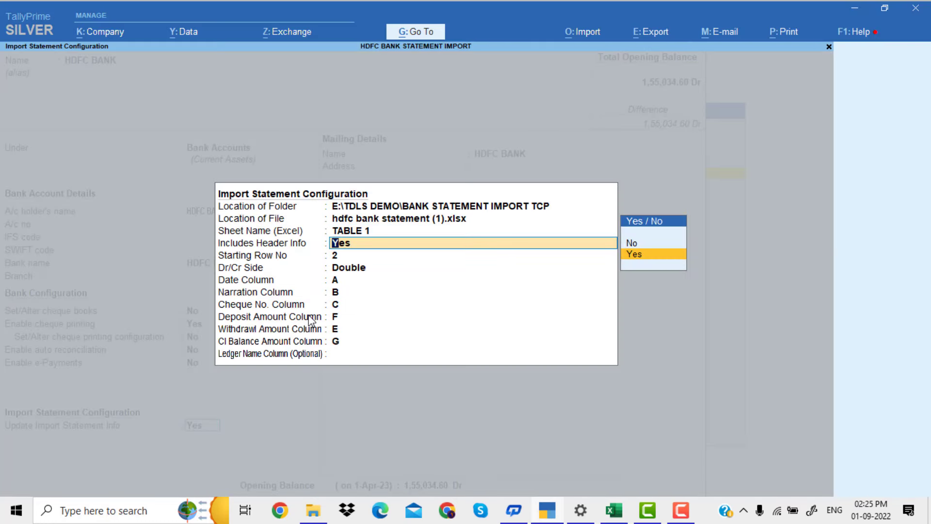
Keep header info included as Yes and accept starting row 2, after checking the first transaction row in Excel
key(Return)
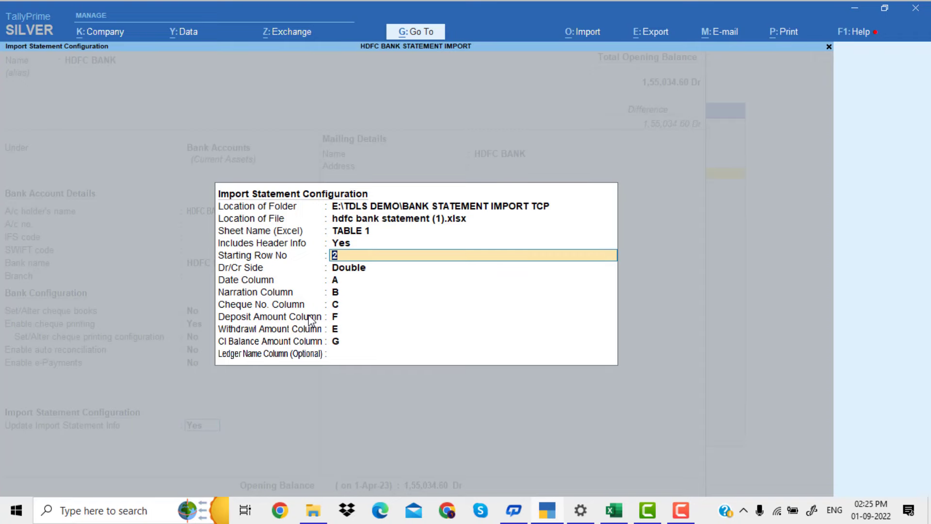
key(alt+Tab)
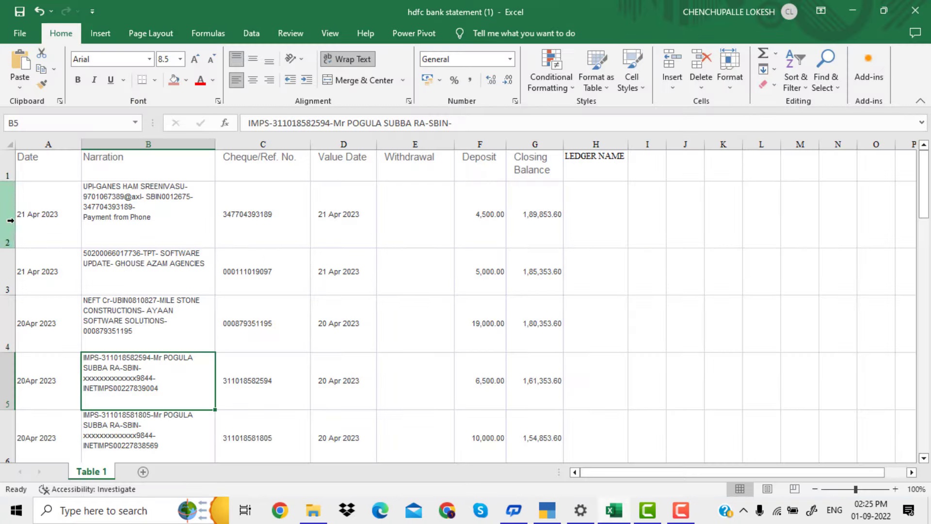
click(10, 221)
key(alt+Tab)
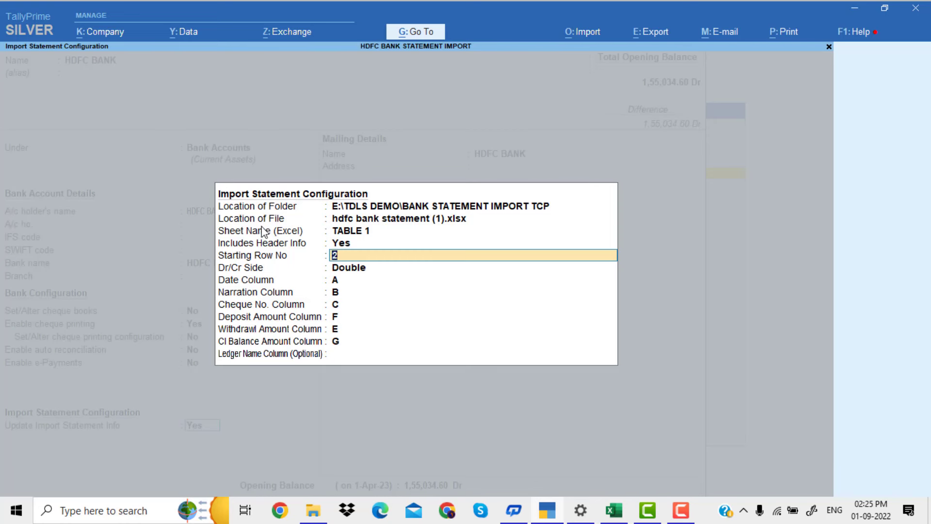
key(Return)
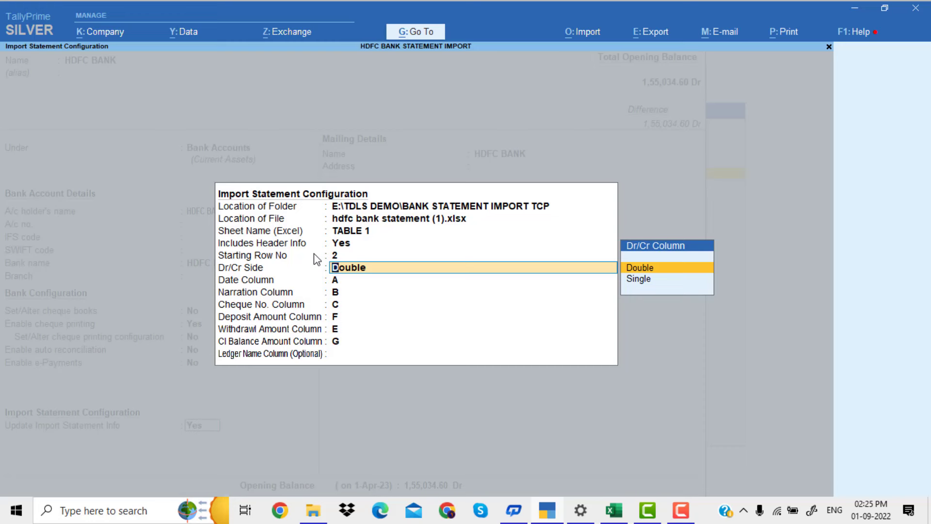
Accept Double for the Dr/Cr side, column A for the date and column B for the narration
key(Return)
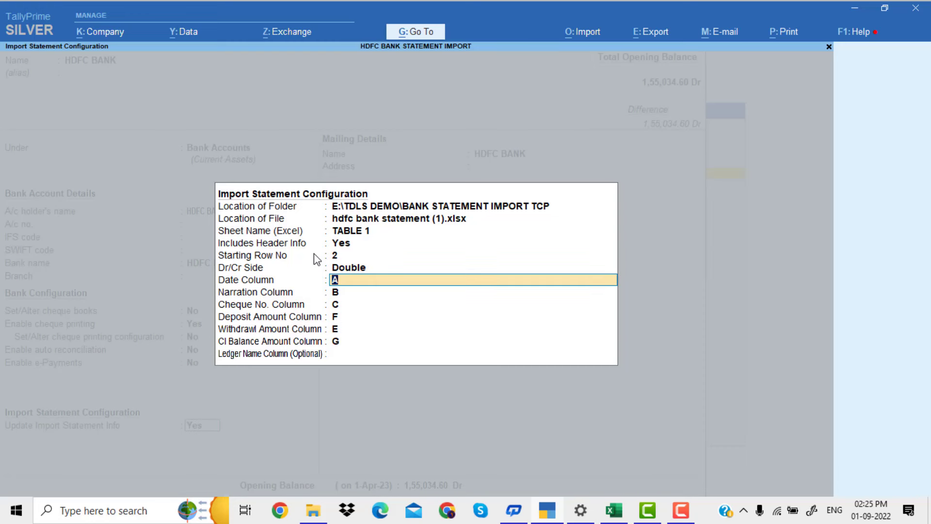
key(Return)
key(Return)
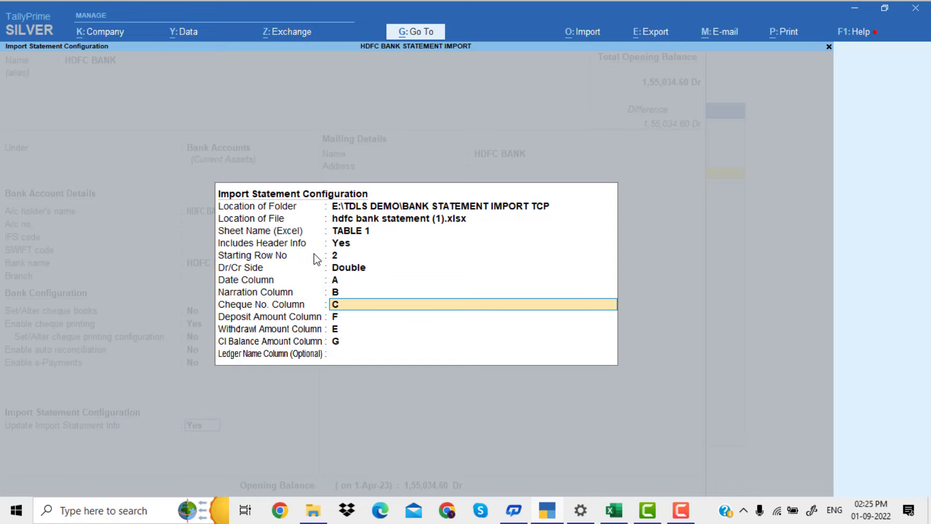
Check in Excel which columns hold the narration, cheque number, value date, withdrawal, deposit and closing balance, then return to TallyPrime
key(alt+Tab)
click(179, 174)
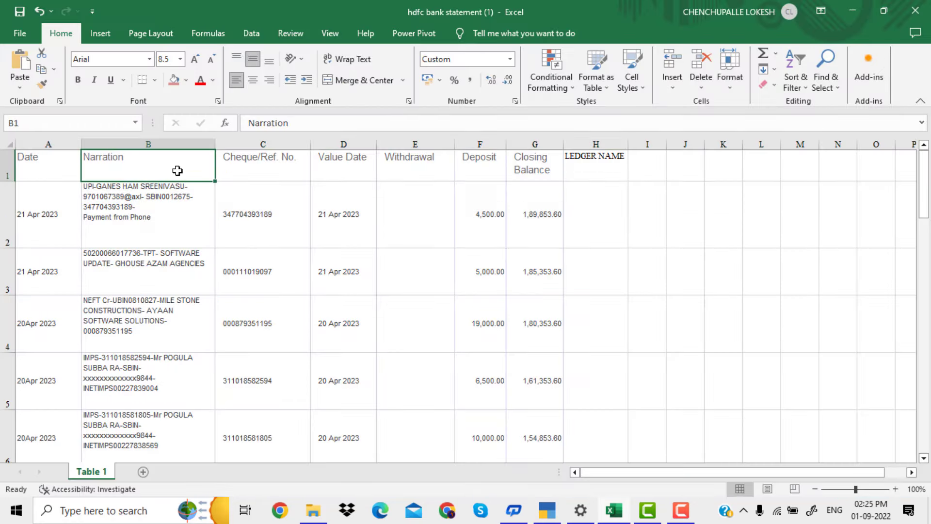
click(197, 201)
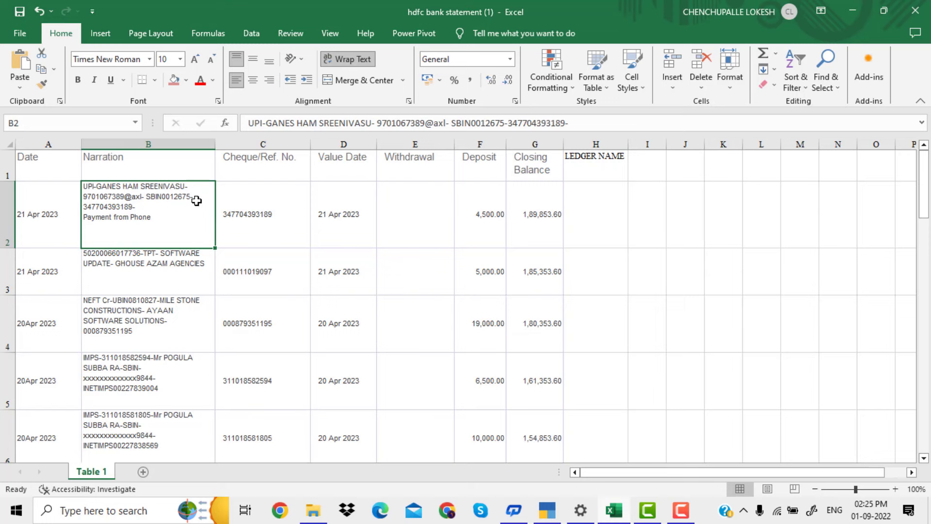
click(273, 168)
click(346, 171)
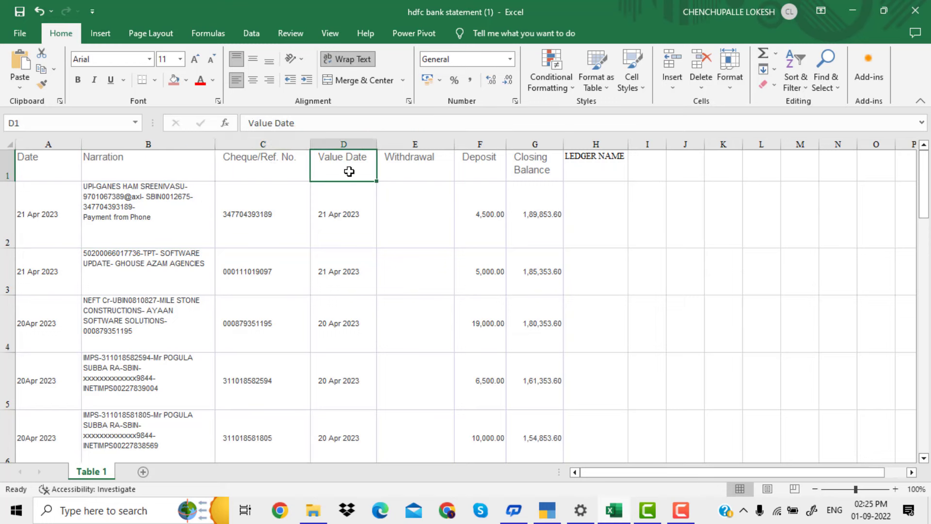
click(424, 178)
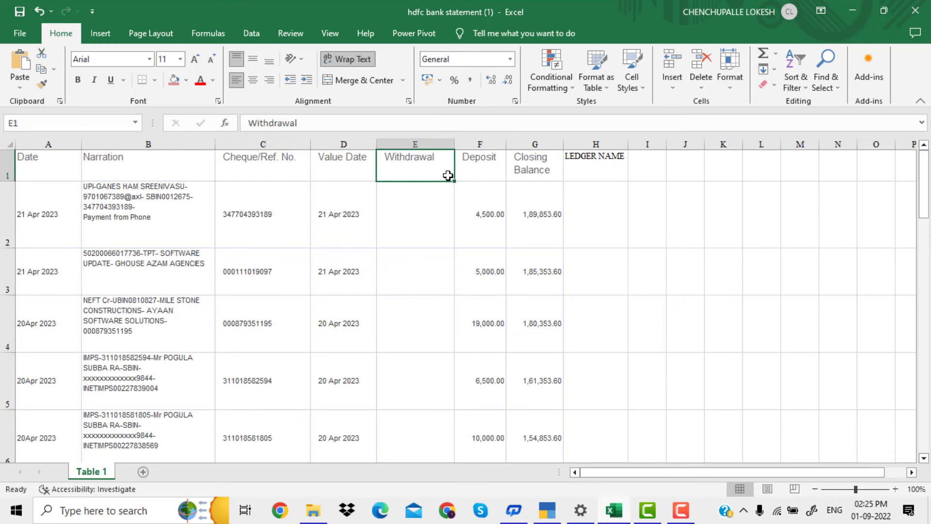
click(482, 173)
click(542, 173)
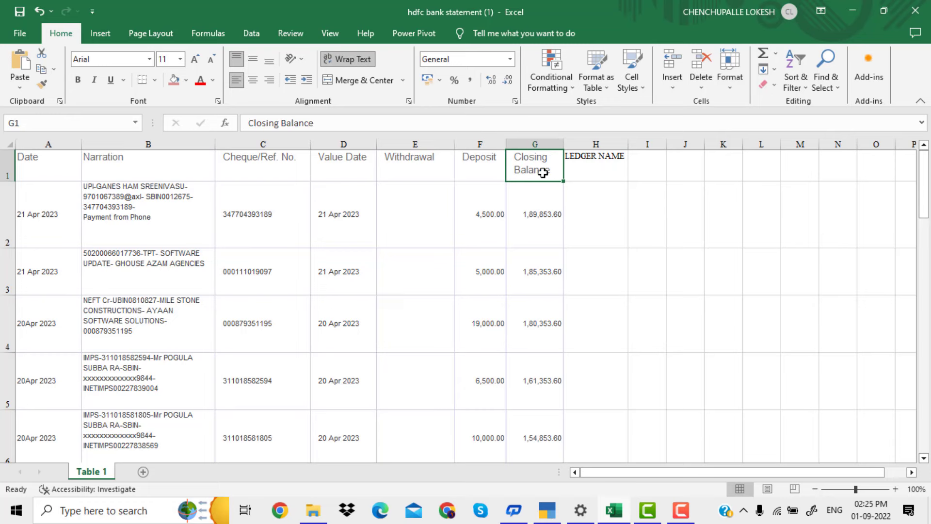
key(alt+Tab)
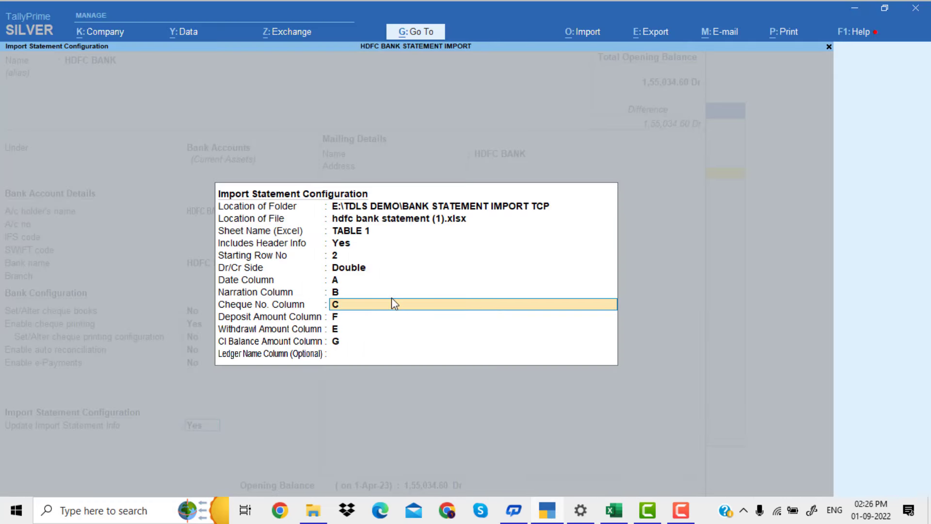
Accept columns C for cheque number, F for deposit, E for withdrawal and G for closing balance, leaving the ledger name column blank
key(Return)
key(Return)
key(Return)
key(Return)
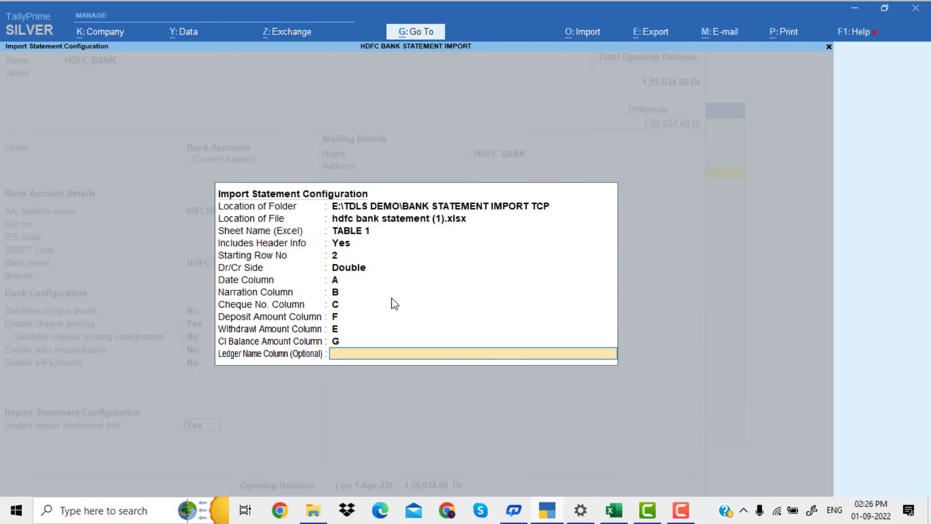
key(Return)
Keep the remaining mailing, tax and opening balance details of the HDFC BANK ledger and save the alteration
key(Return)
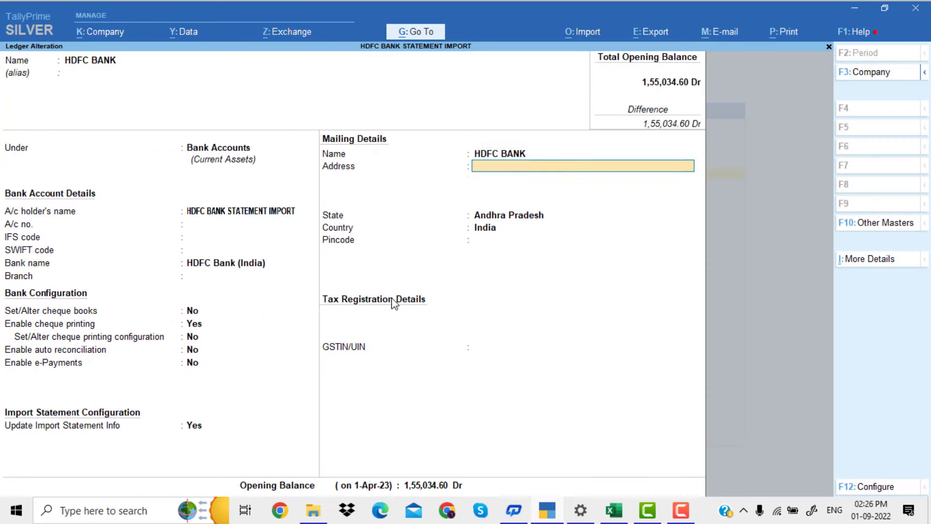
key(Return)
key(Return)
key(Return)
key(Return)
key(Return)
key(Return)
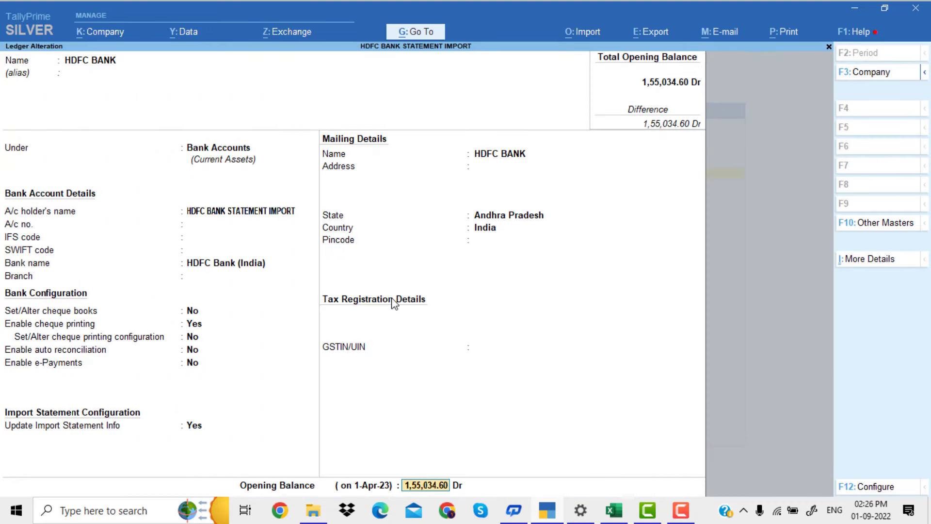
key(Return)
key(Return)
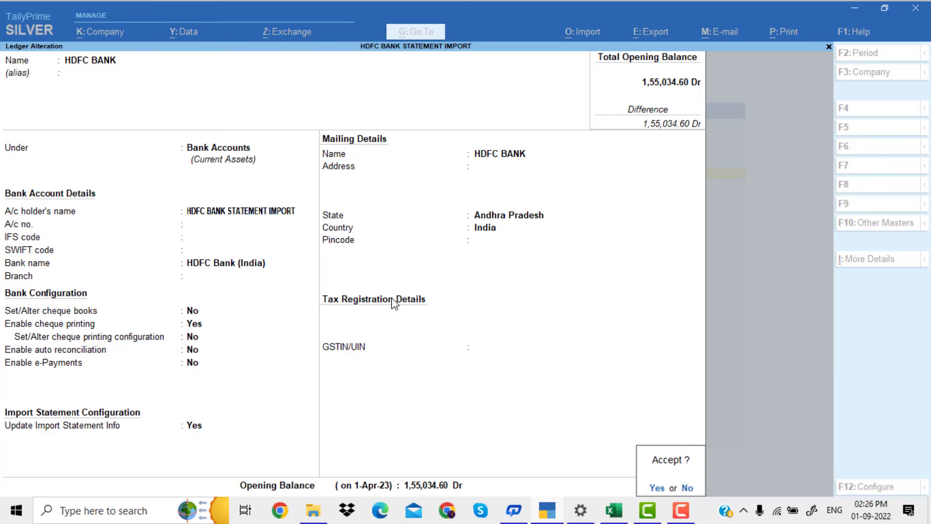
Save the HDFC BANK ledger alteration, and open the party ledger under Sundry Debtors and accept its existing details
key(Return)
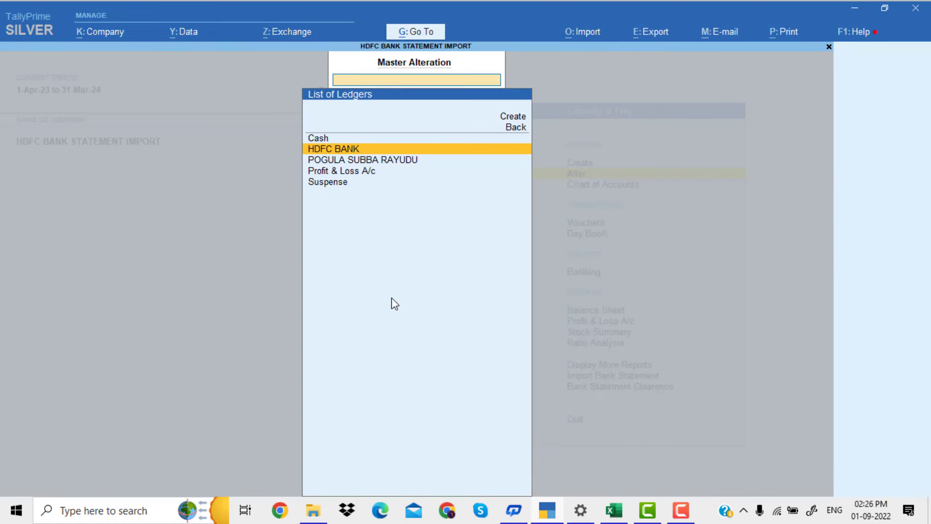
key(Down)
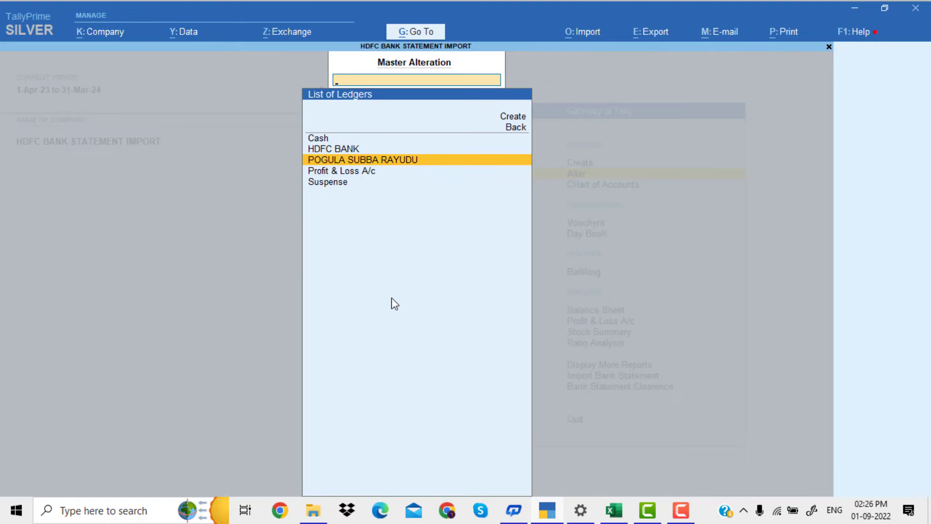
key(Return)
key(Return)
key(Return)
key(Return)
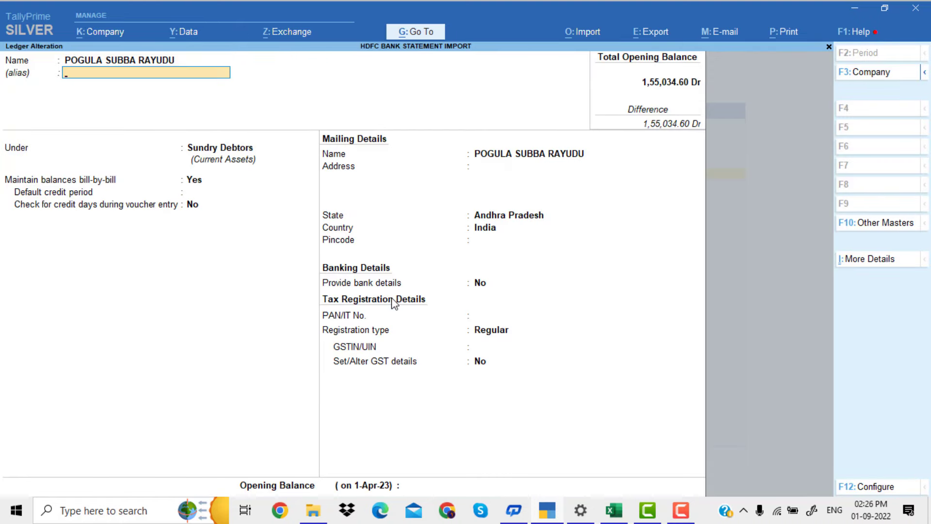
key(Return)
key(Return)
key(Return)
key(Return)
key(Return)
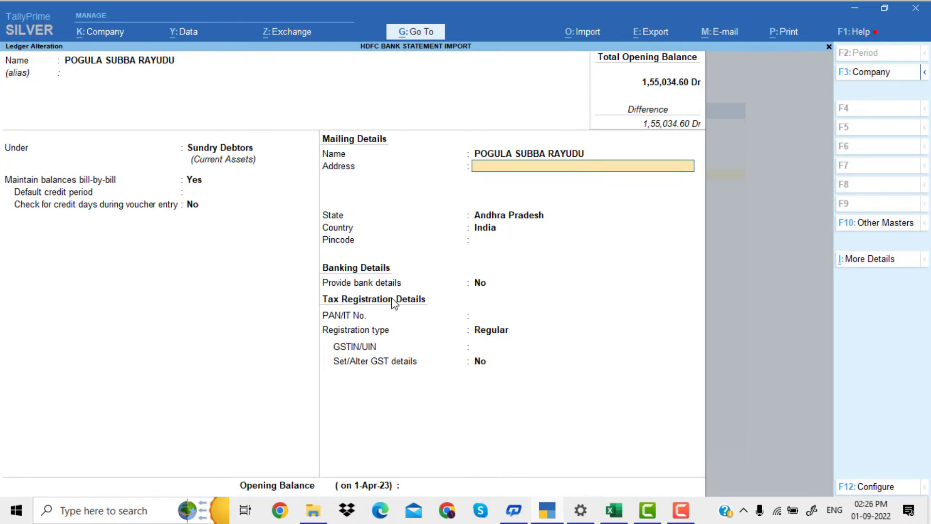
key(Return)
key(Return)
key(Return)
key(Return)
key(Return)
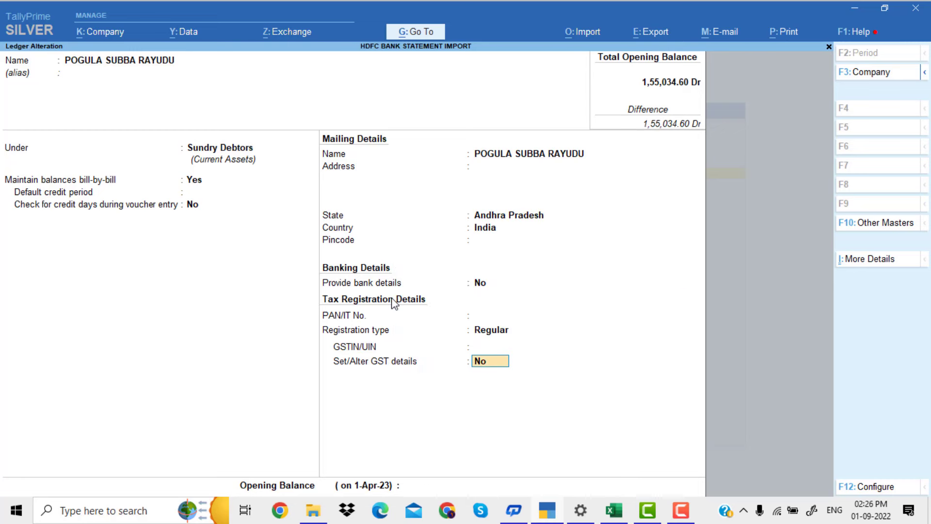
key(Return)
key(Return)
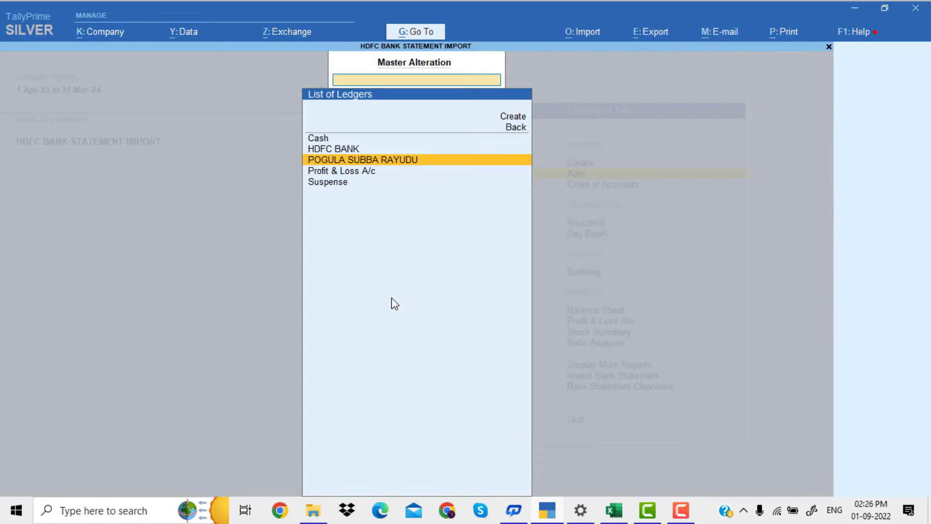
Review the Suspense ledger under Suspense A/c, accept it with its existing details and return to the Gateway of Tally
key(Down)
key(Down)
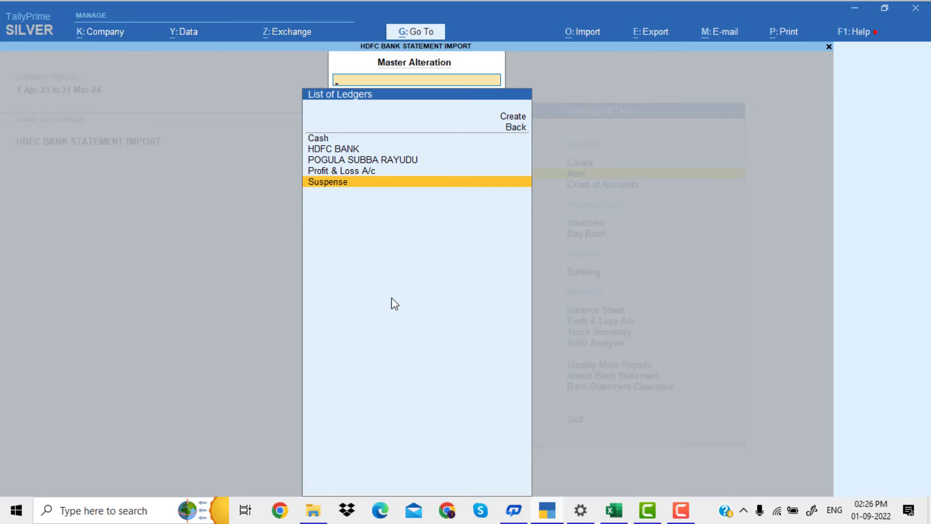
key(Return)
key(Return)
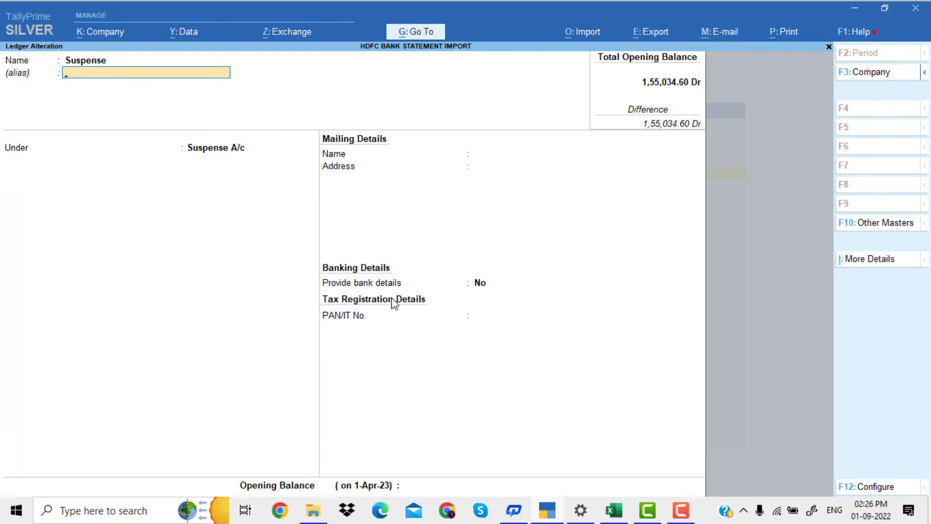
key(Return)
key(Return)
key(Return)
key(Return)
key(Return)
key(Return)
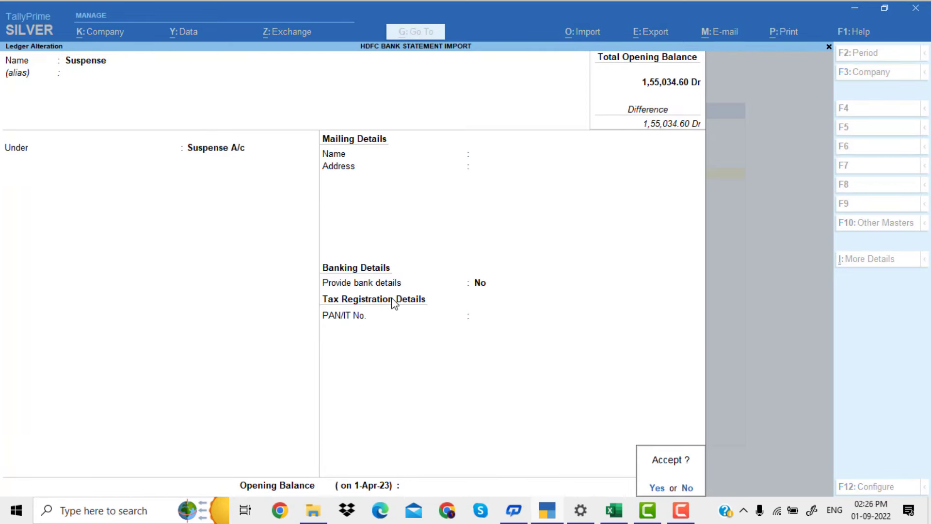
key(Return)
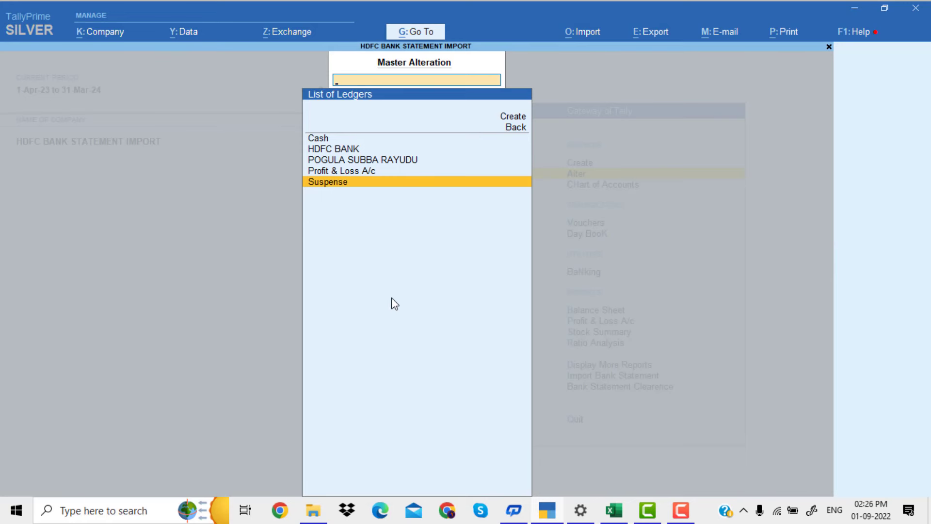
key(Escape)
key(Escape)
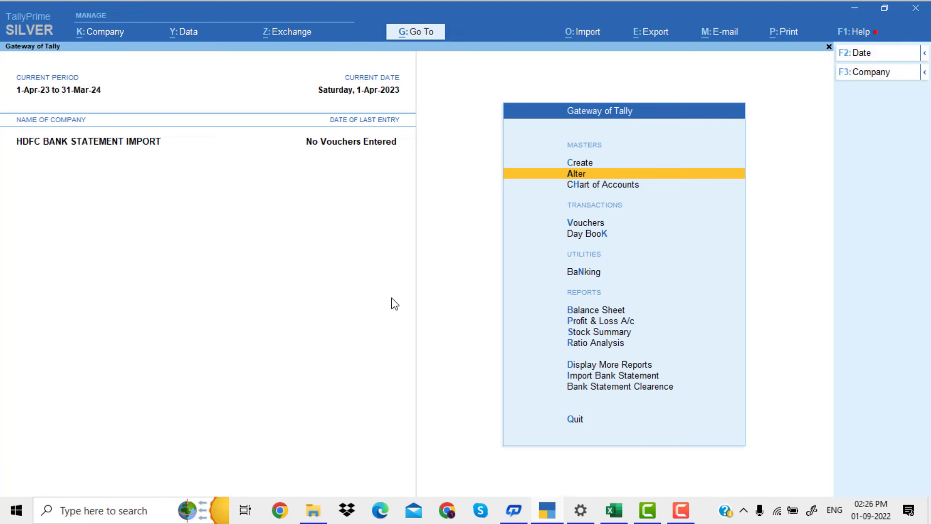
Import the bank statement file hdfc bank statement (1).xlsx from E:\TDLS DEMO\BANK STATEMENT IMPORT TCP into the HDFC BANK ledger
key(Down)
key(Down)
key(Down)
key(Down)
key(Down)
key(Down)
key(Down)
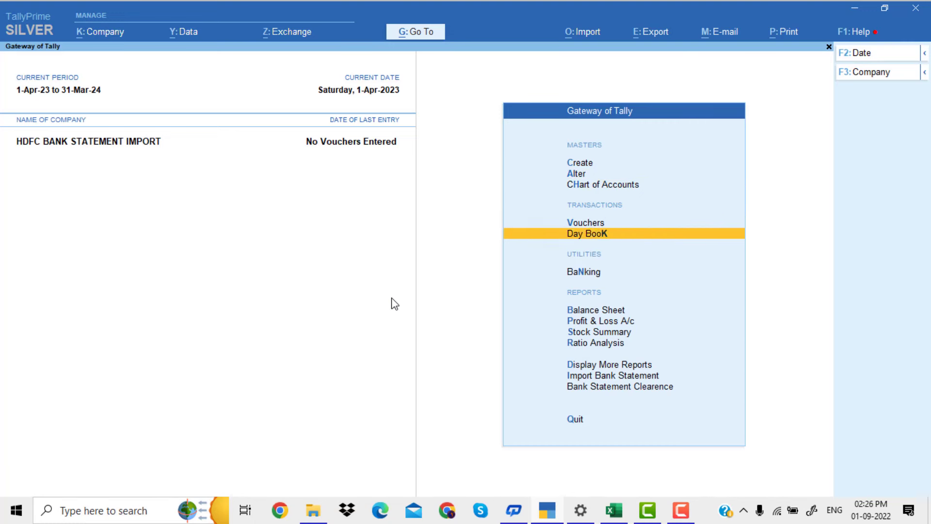
key(Down)
key(Down)
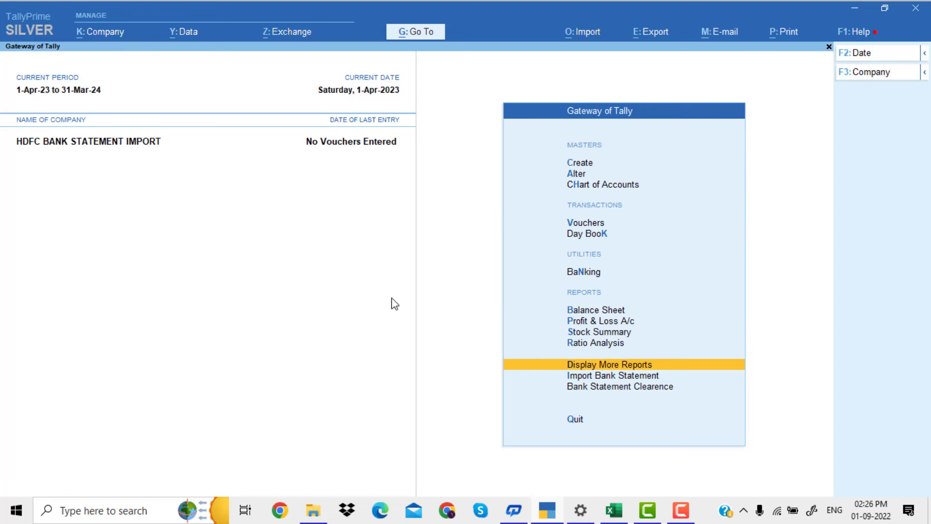
key(Down)
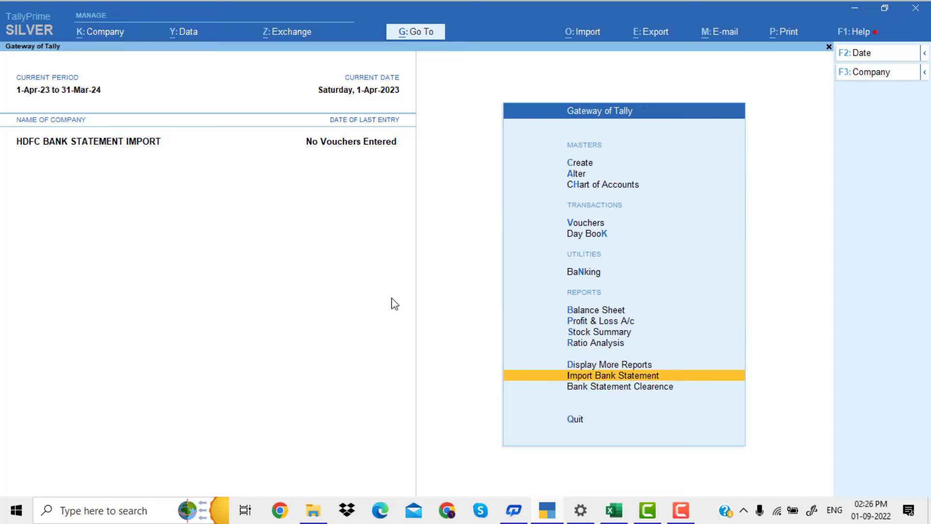
key(Down)
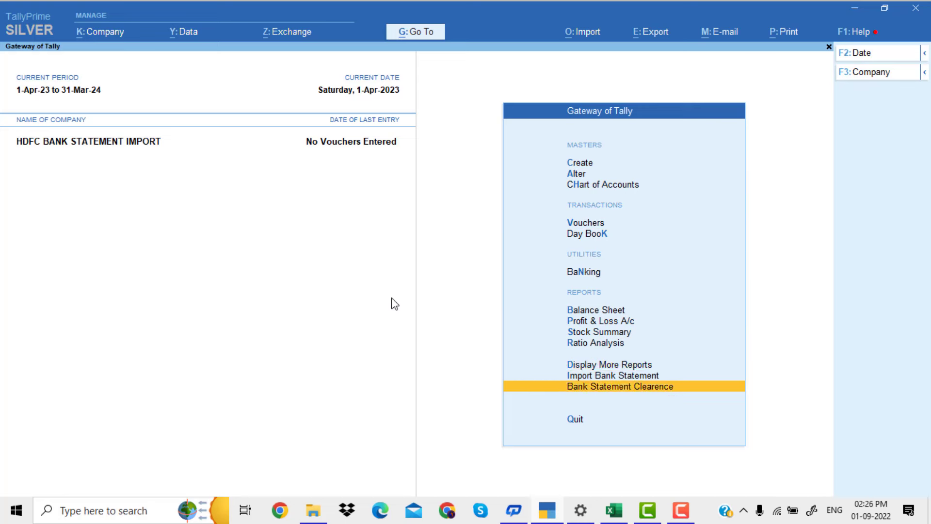
key(Up)
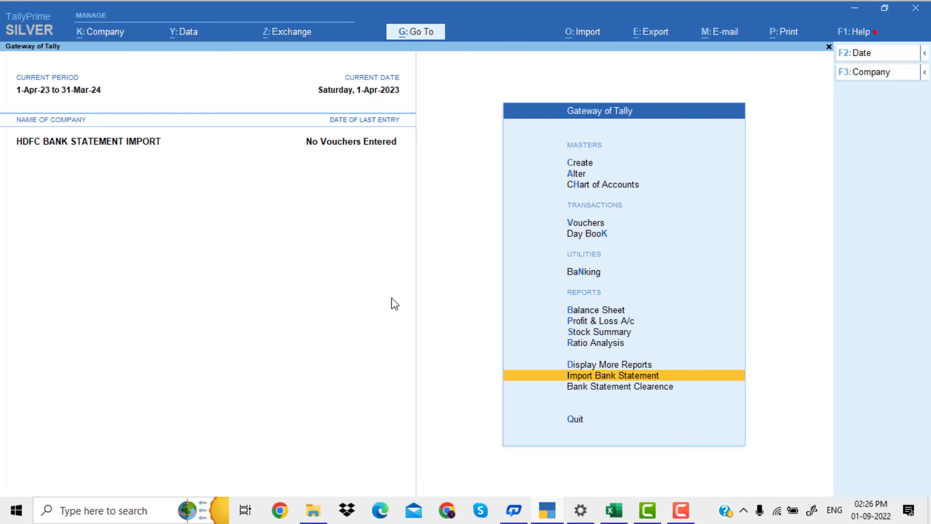
key(Return)
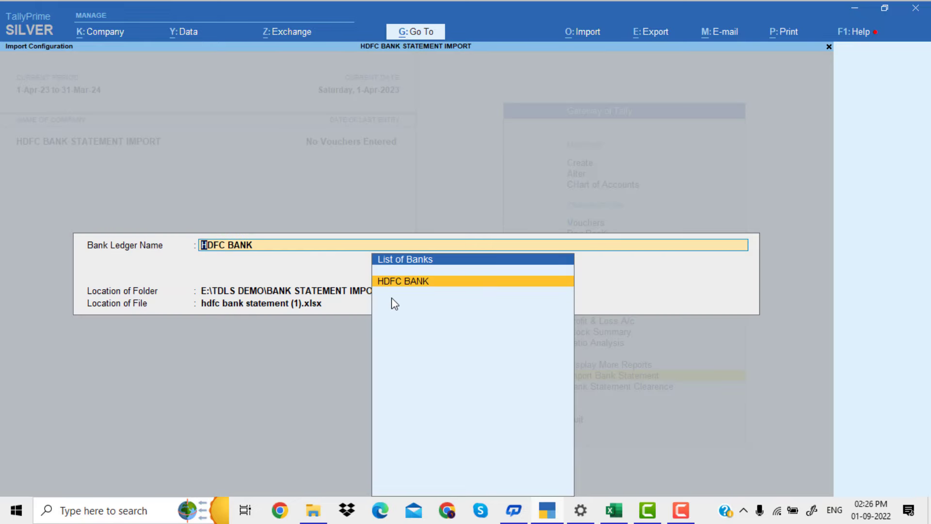
key(Return)
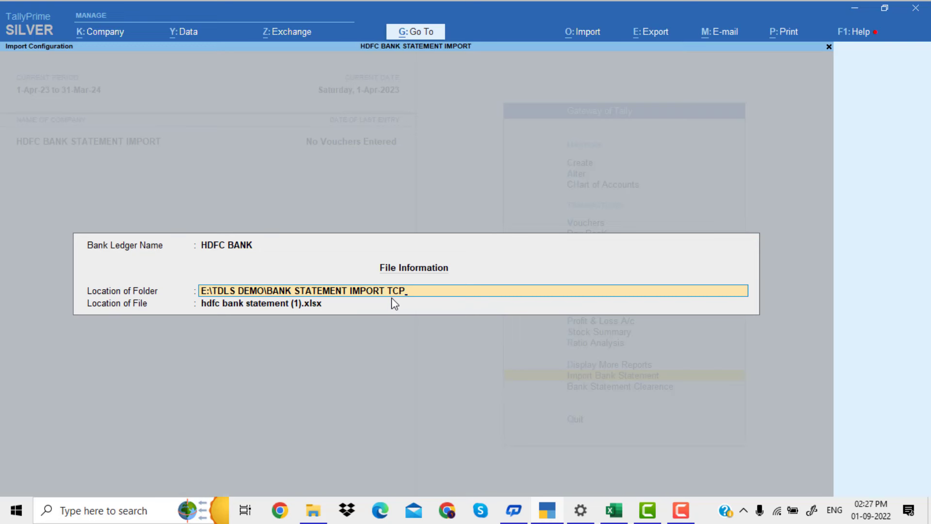
key(Return)
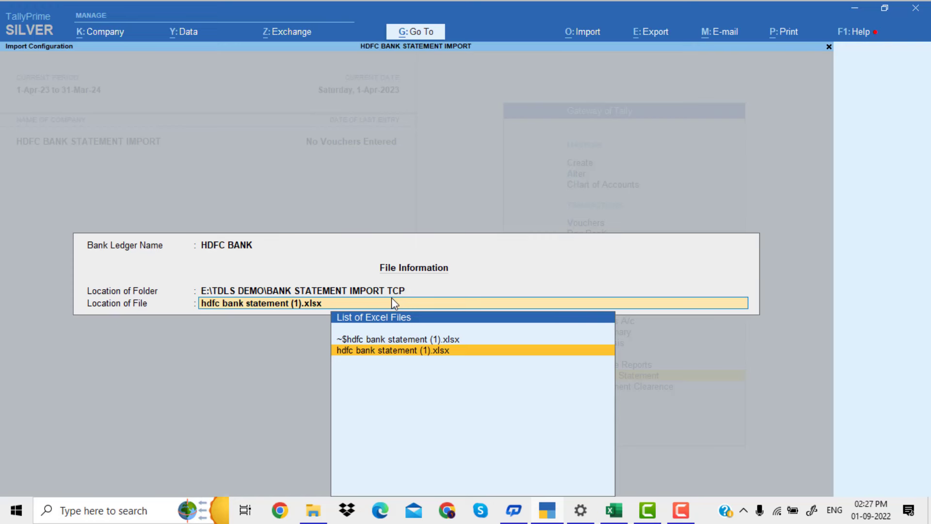
key(Return)
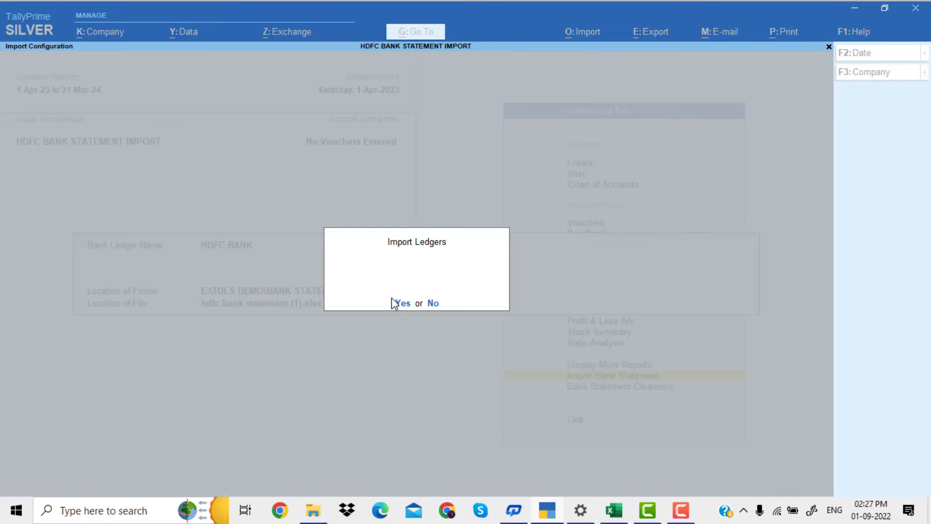
click(394, 302)
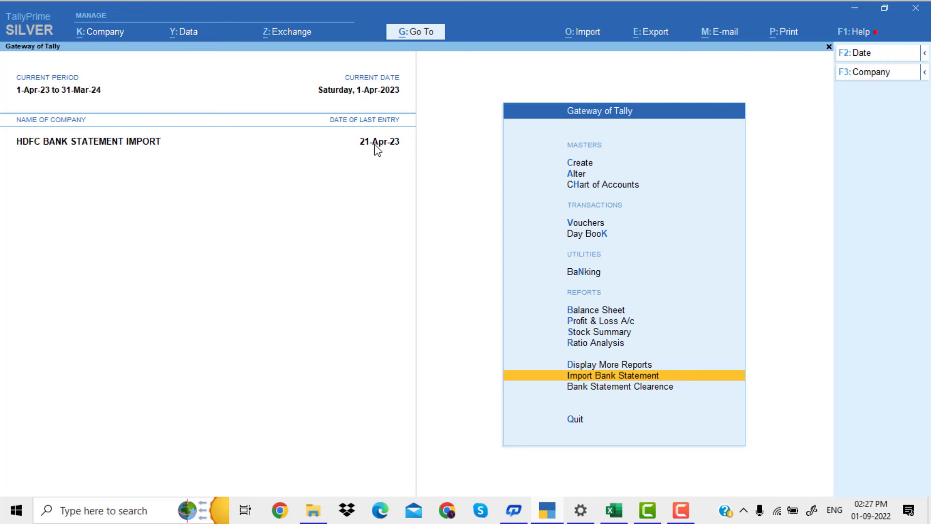
Display the Day Book for the period 1-Apr-23 to 21-Apr-23
key(Up)
key(Up)
key(Up)
key(Up)
key(Up)
key(Up)
key(Up)
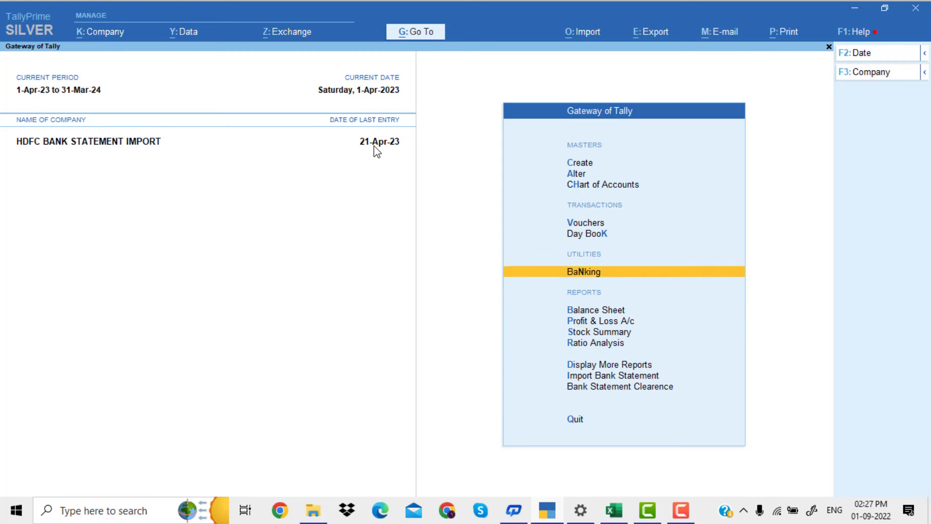
key(Return)
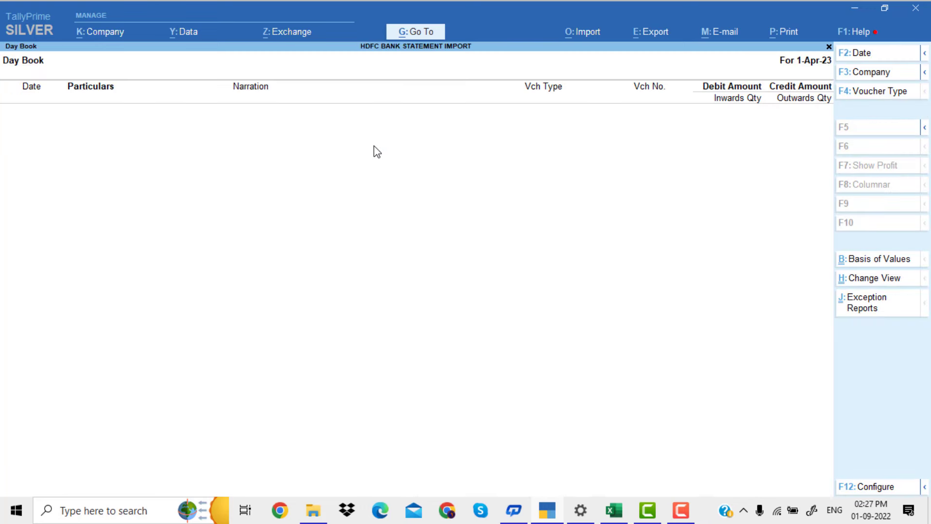
key(alt+F2)
key(Return)
text(21)
key(Return)
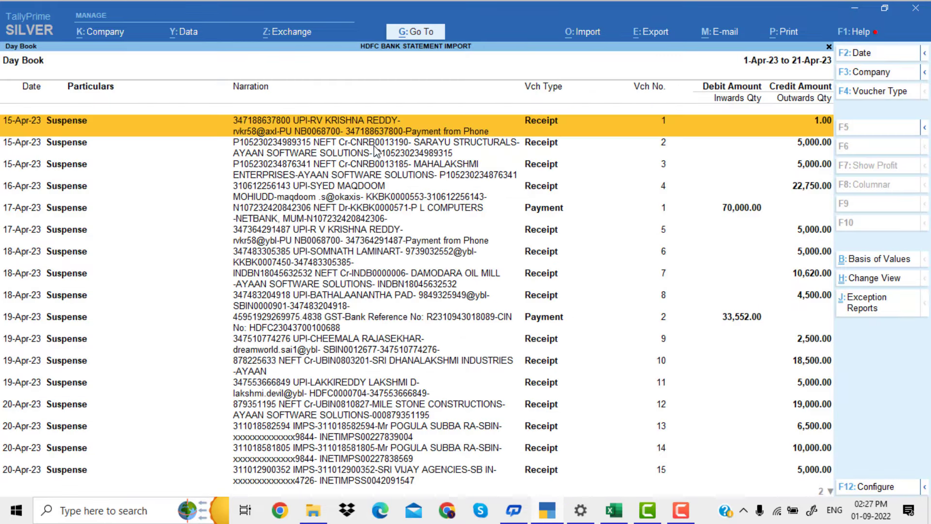
Examine the ledger, narration, voucher type and amount of the imported Day Book entries, and return to the Gateway of Tally
key(Down)
key(Down)
key(Down)
key(Down)
key(Down)
key(Down)
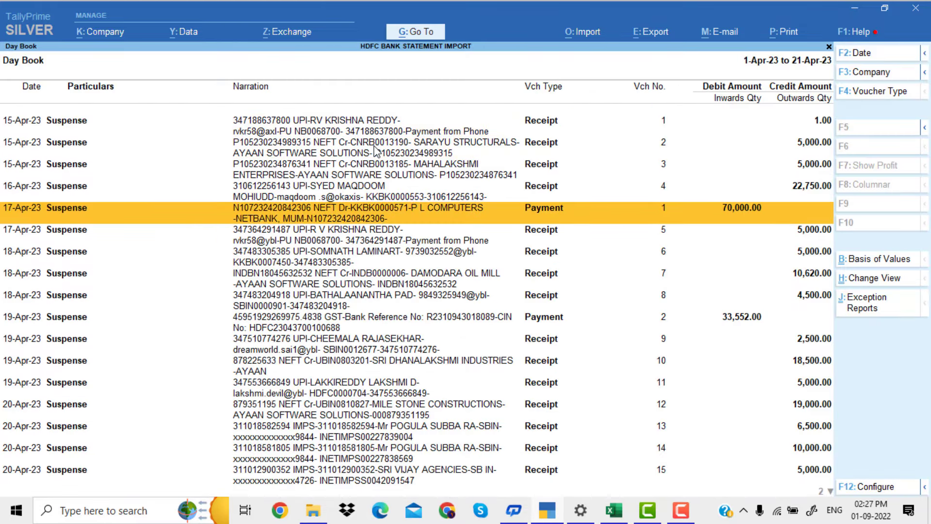
key(Down)
key(Down)
key(Down)
key(Down)
key(Down)
key(Down)
key(Down)
key(Down)
key(Down)
key(Down)
key(Down)
key(Down)
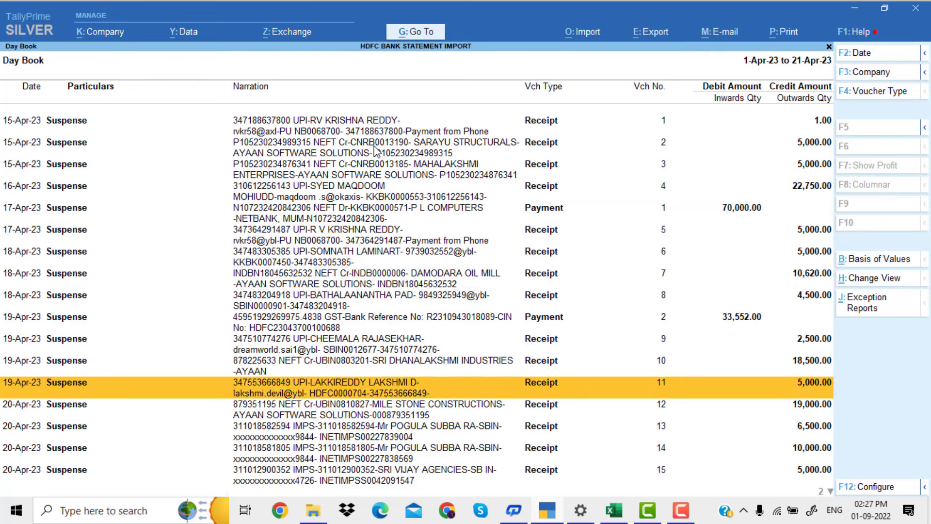
key(Up)
key(Up)
key(Up)
key(Up)
key(Up)
key(Up)
key(Up)
key(Up)
key(Up)
key(Up)
key(Up)
key(Up)
key(Up)
key(Up)
key(Up)
key(Up)
key(Up)
key(Up)
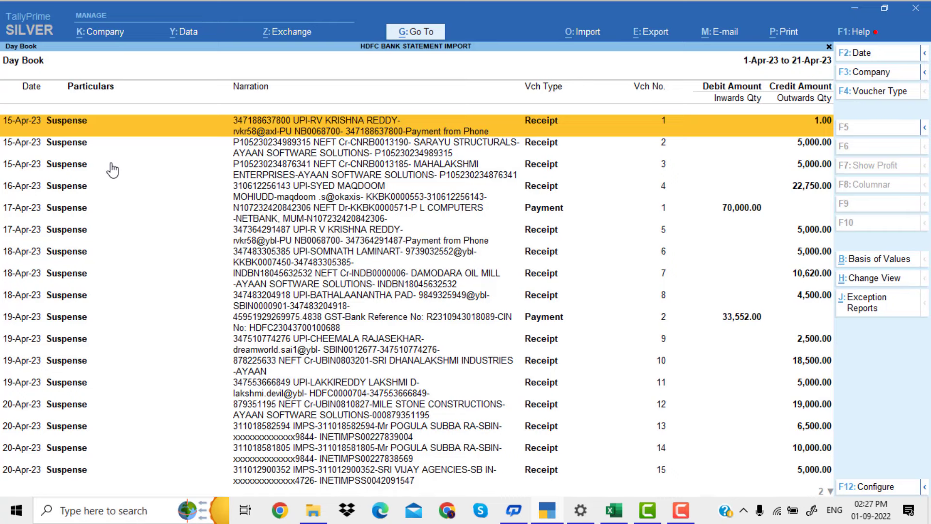
key(Escape)
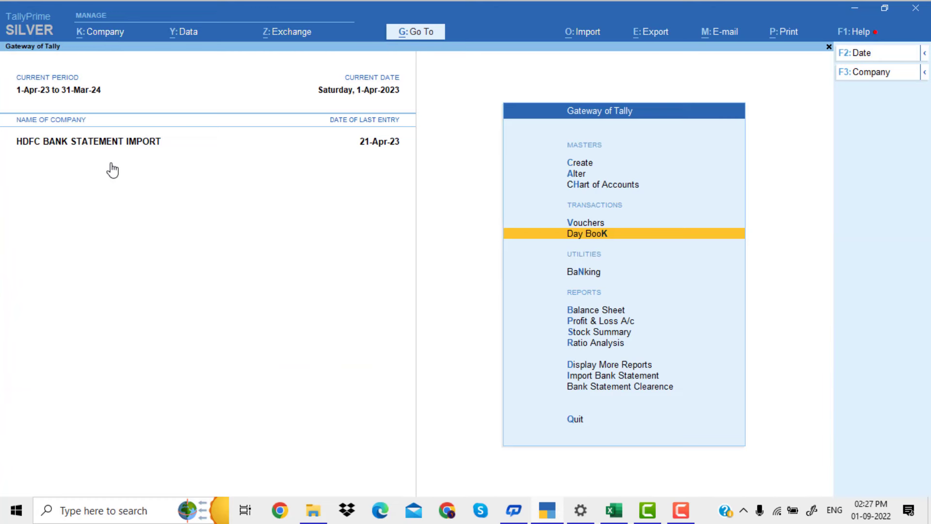
Open Bank Statement Clearence for the Suspense ledger
key(Down)
key(Down)
key(Down)
key(Down)
key(Down)
key(Down)
key(Down)
key(Down)
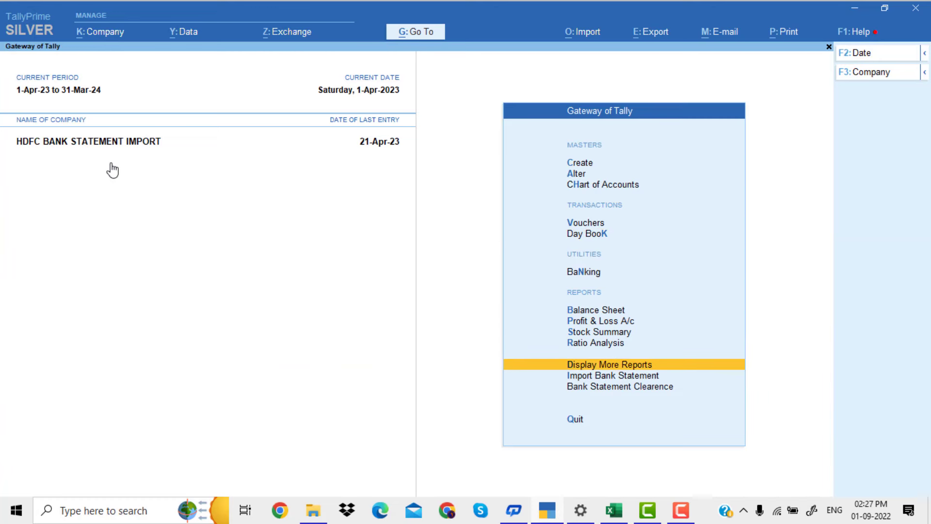
key(Return)
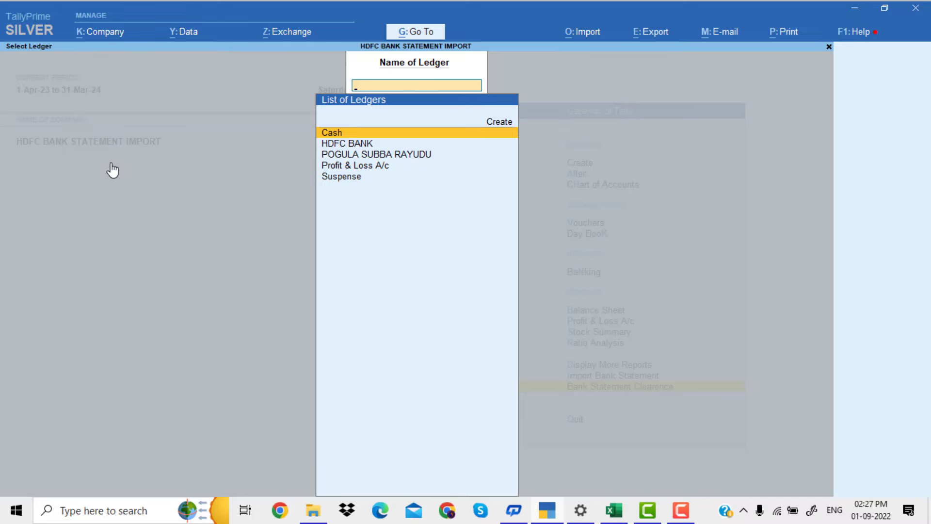
key(Down)
key(Down)
key(Down)
key(Down)
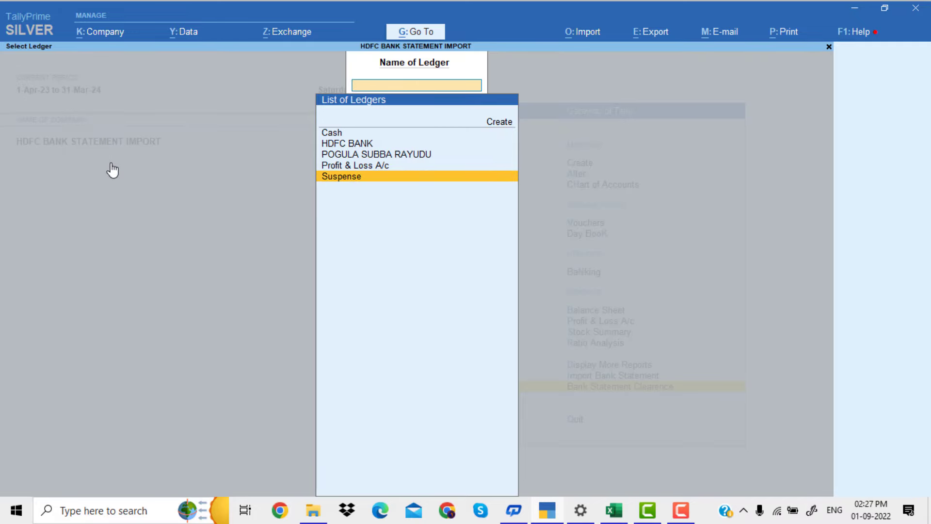
key(Return)
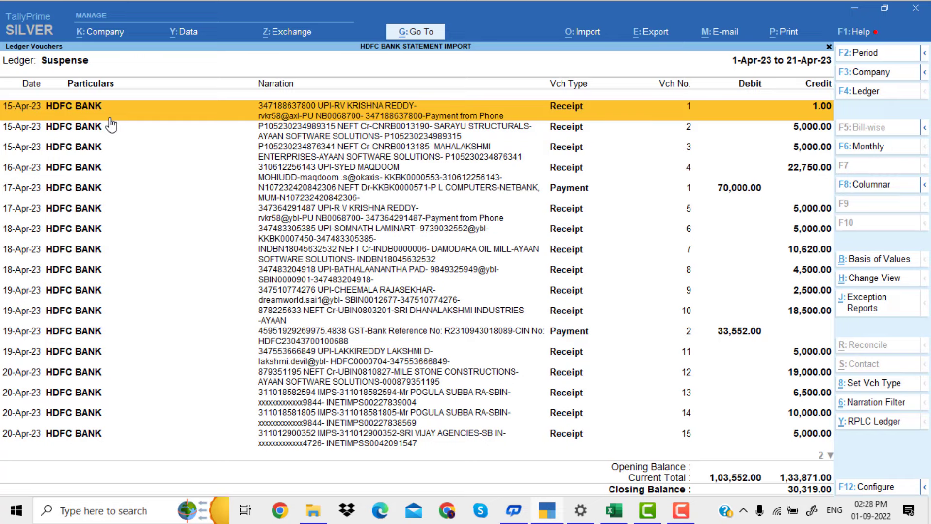
Look through the Suspense ledger vouchers to the last entry, and open the Narration Filter and close it without a filter text
key(Down)
key(Down)
key(Down)
key(Down)
key(Down)
key(Down)
key(Down)
key(Down)
key(Down)
key(Down)
key(Down)
key(Down)
key(Down)
key(Down)
key(Down)
key(Down)
key(Down)
key(Down)
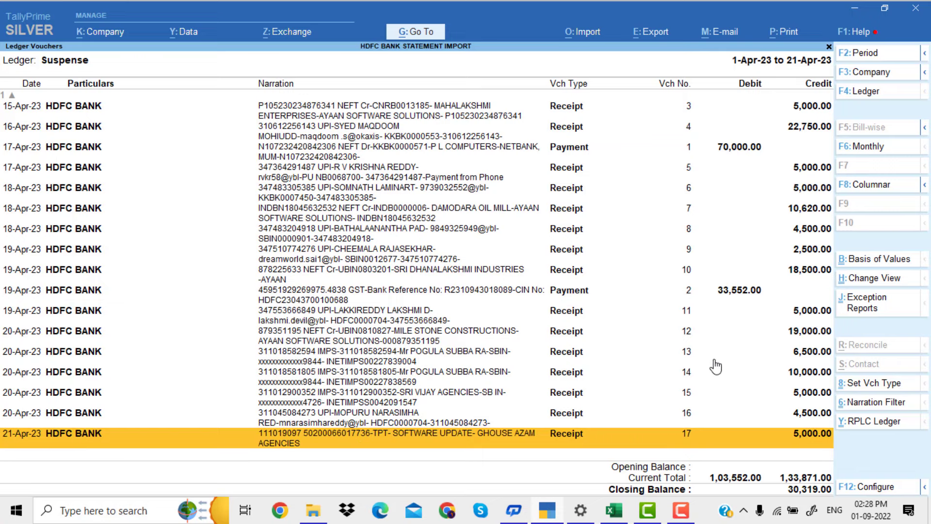
click(891, 408)
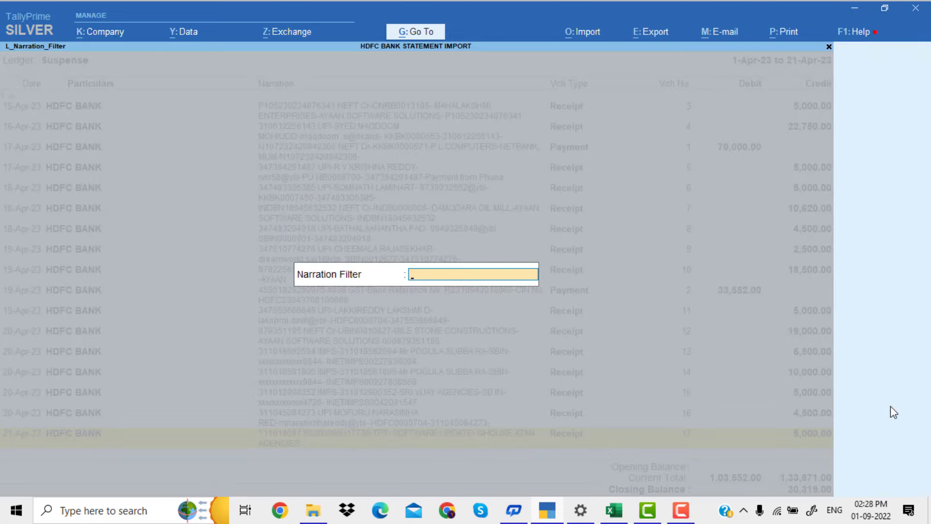
key(Escape)
key(Return)
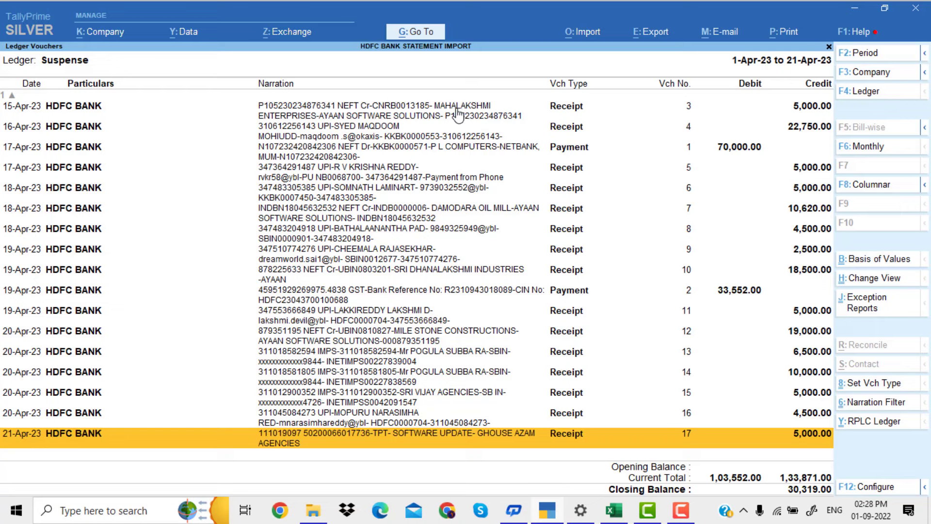
Filter the Suspense vouchers by narration, using the customer's surname from receipts 13 and 14
key(Up)
key(Up)
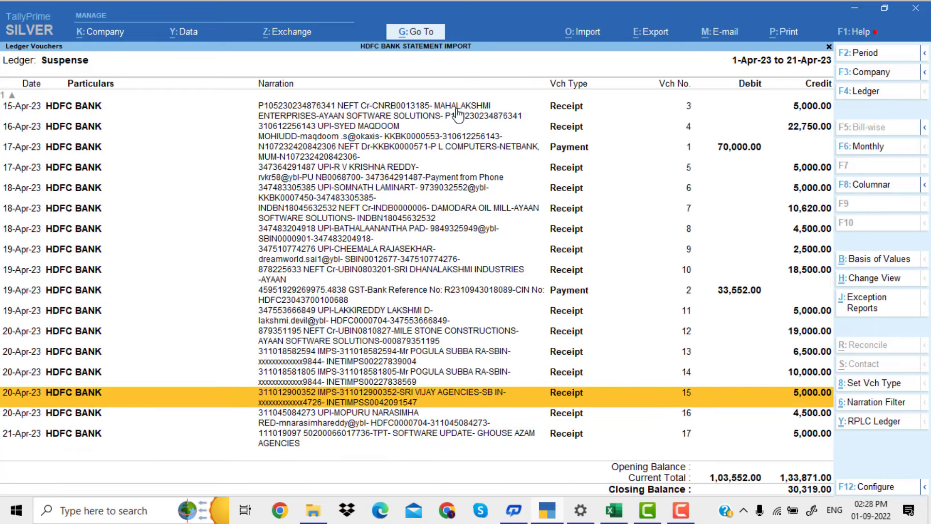
key(Up)
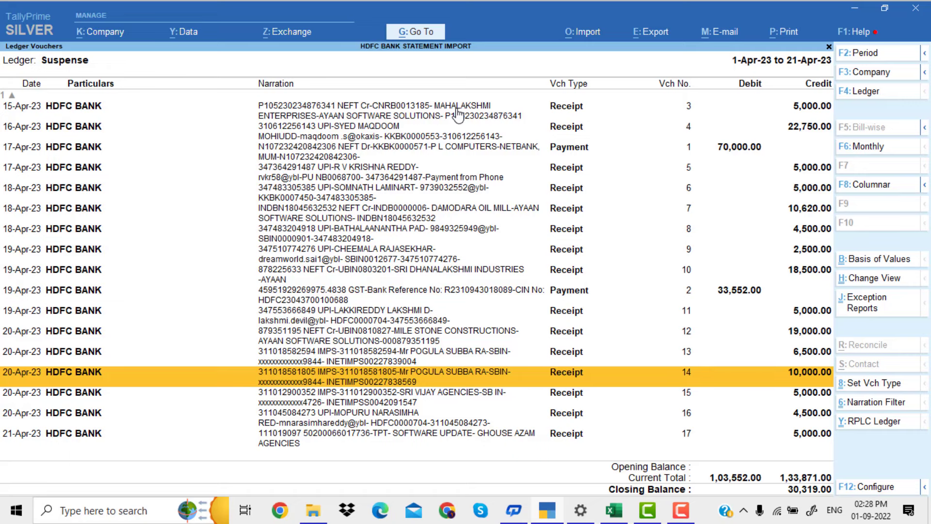
key(Up)
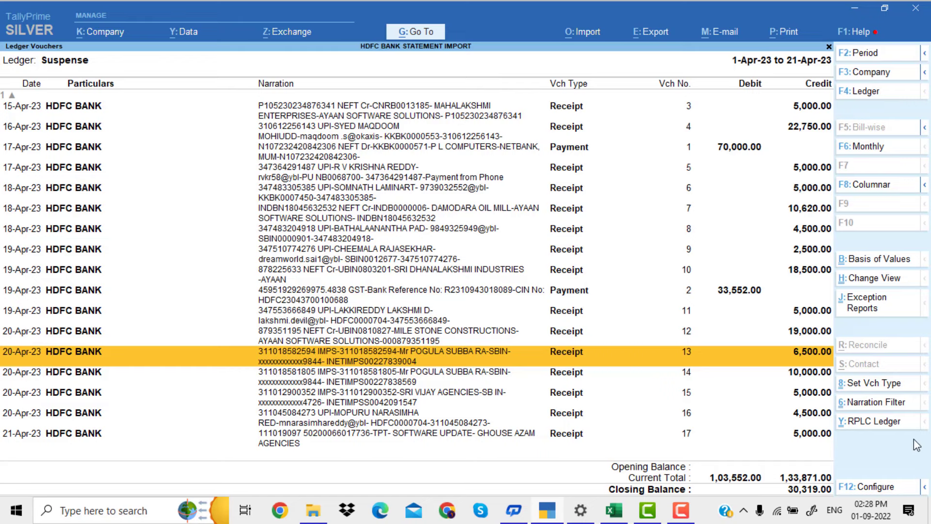
click(882, 408)
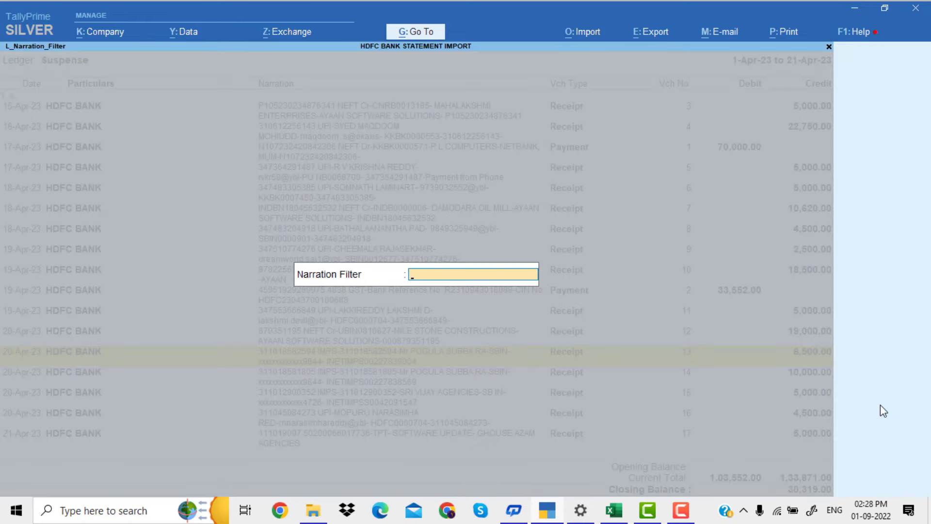
text(POGULA)
key(Return)
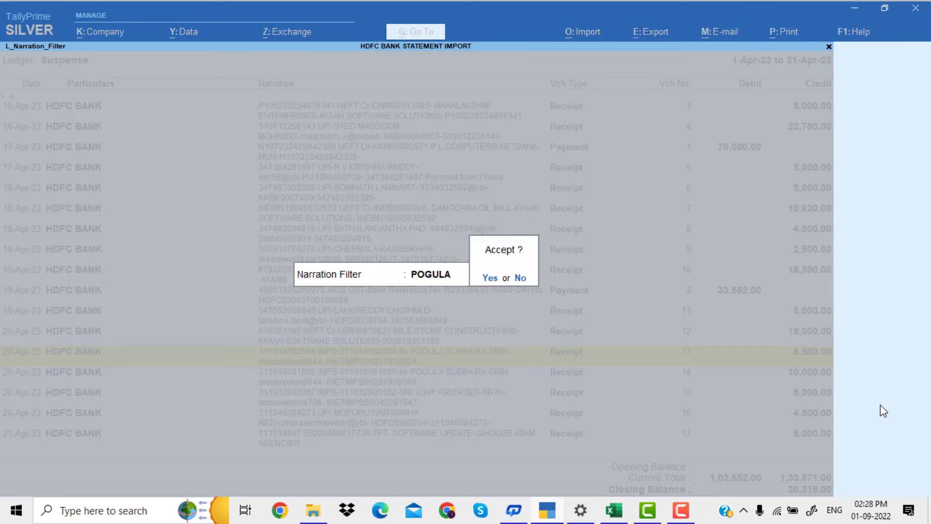
key(Return)
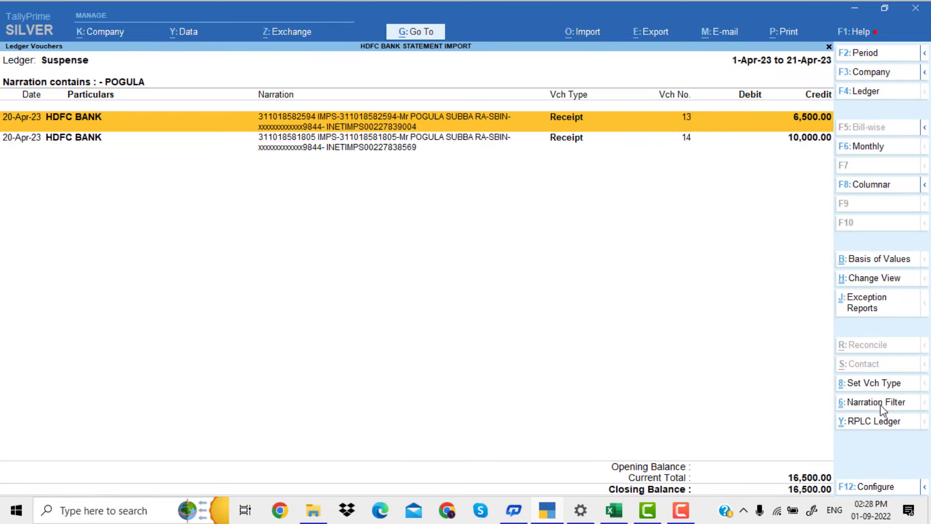
Replace the Suspense ledger with the customer's own ledger in both filtered receipt vouchers
key(Down)
key(Up)
key(Down)
key(Up)
key(ctrl+space)
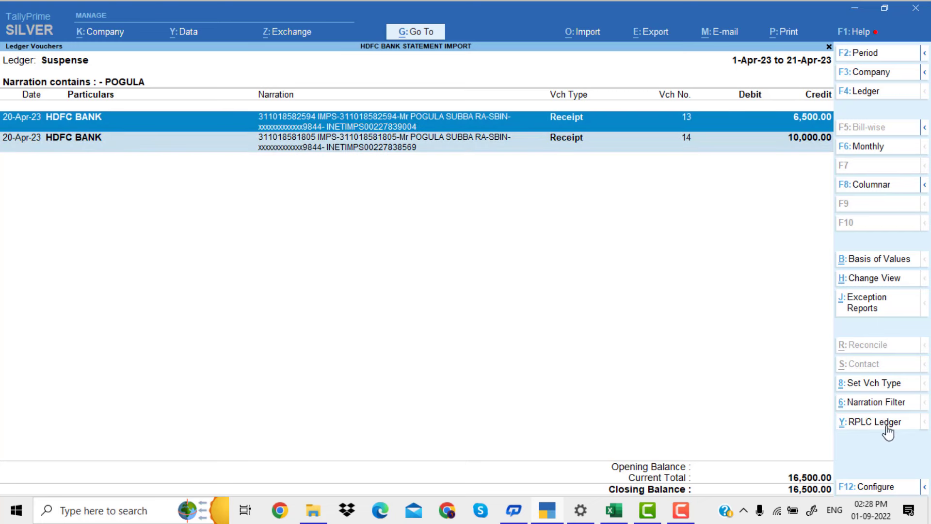
click(887, 424)
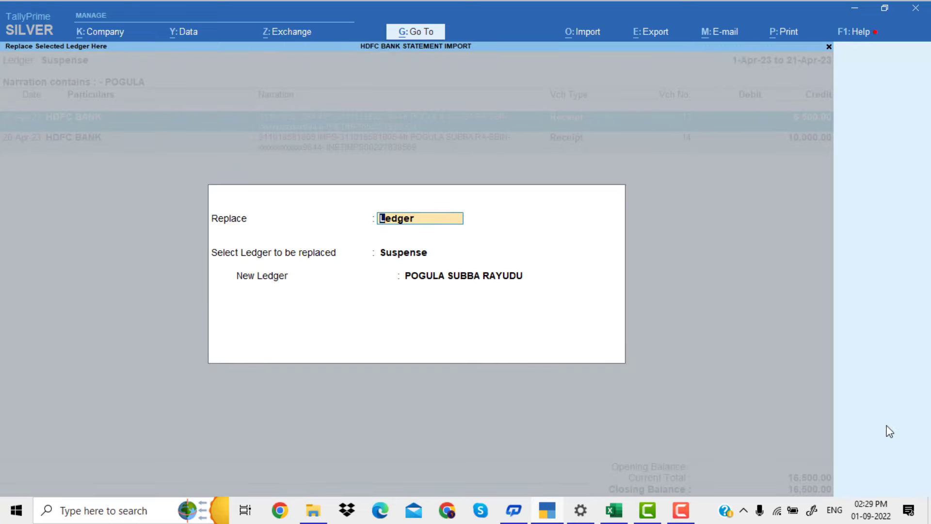
key(Return)
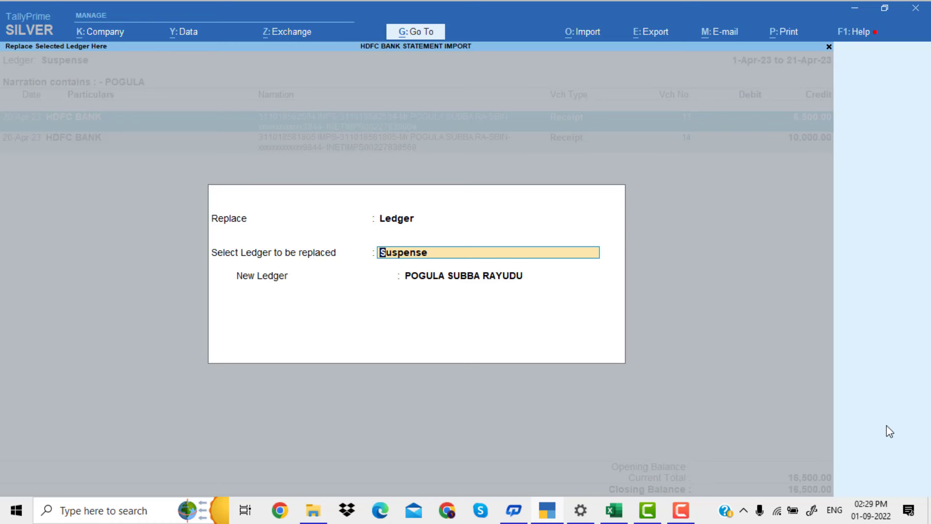
key(Return)
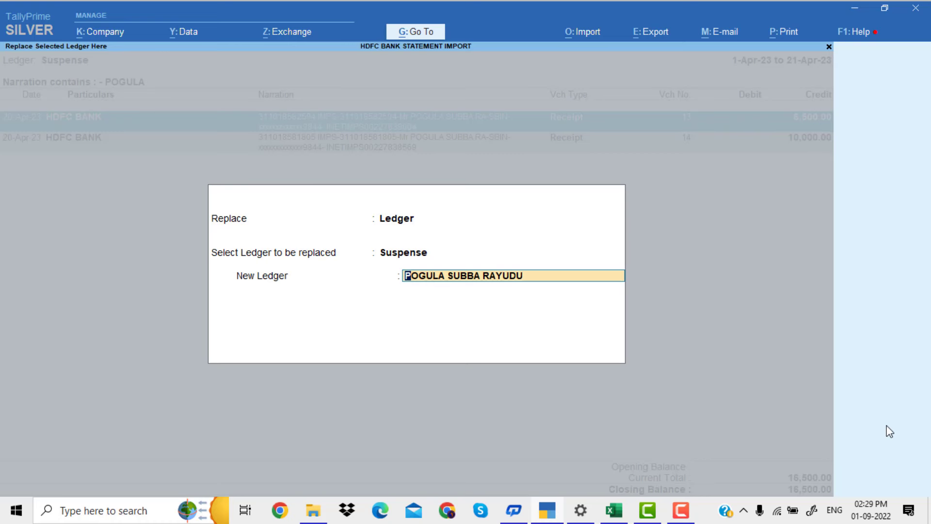
key(Return)
key(Return)
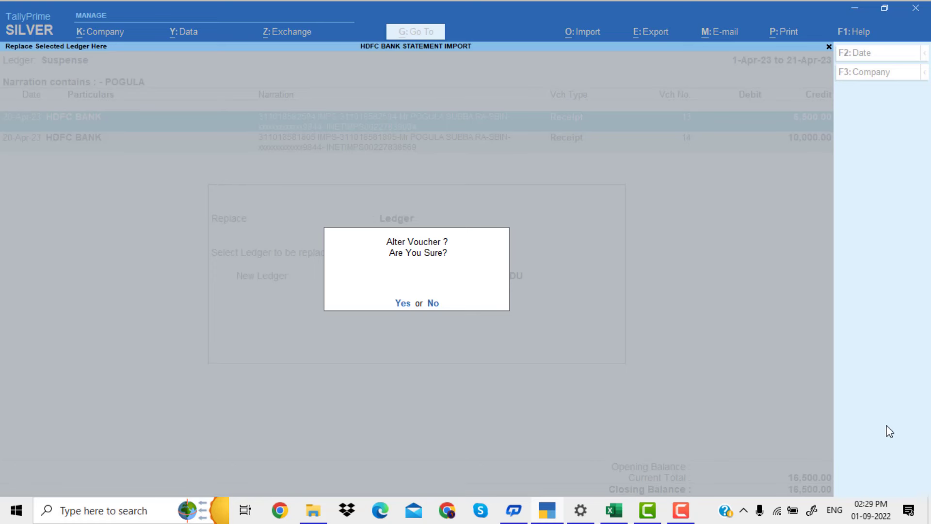
key(Return)
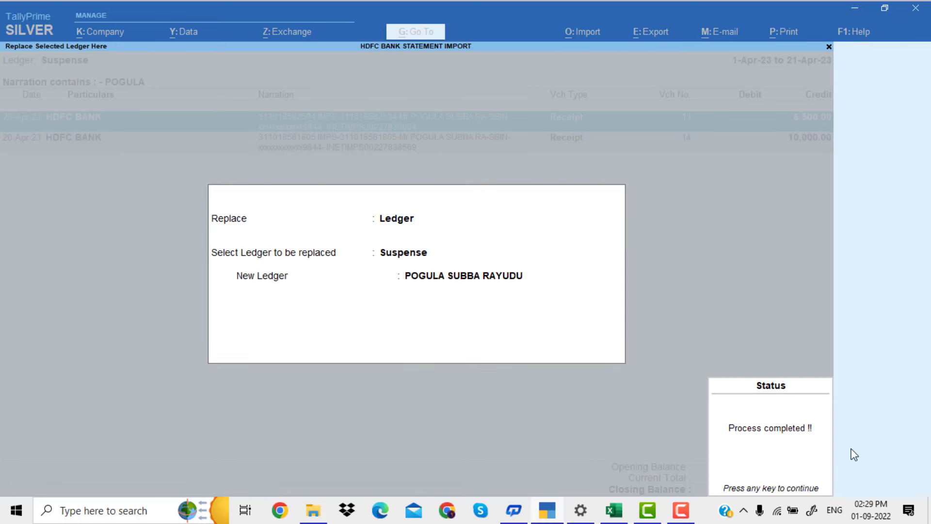
key(Return)
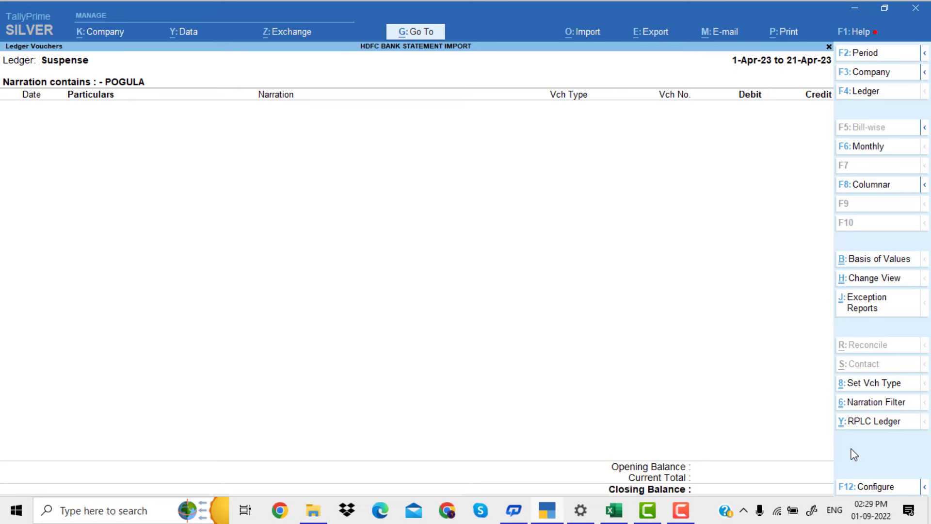
Leave the Suspense ledger vouchers and open the Day Book from the Gateway of Tally
key(Escape)
key(Escape)
key(Escape)
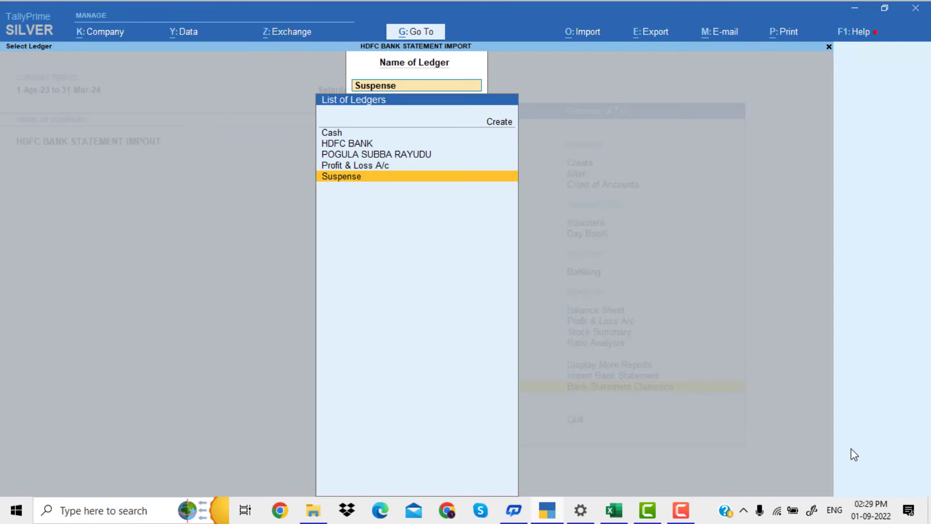
key(Up)
key(Up)
key(Up)
key(Up)
key(Up)
key(Up)
key(Up)
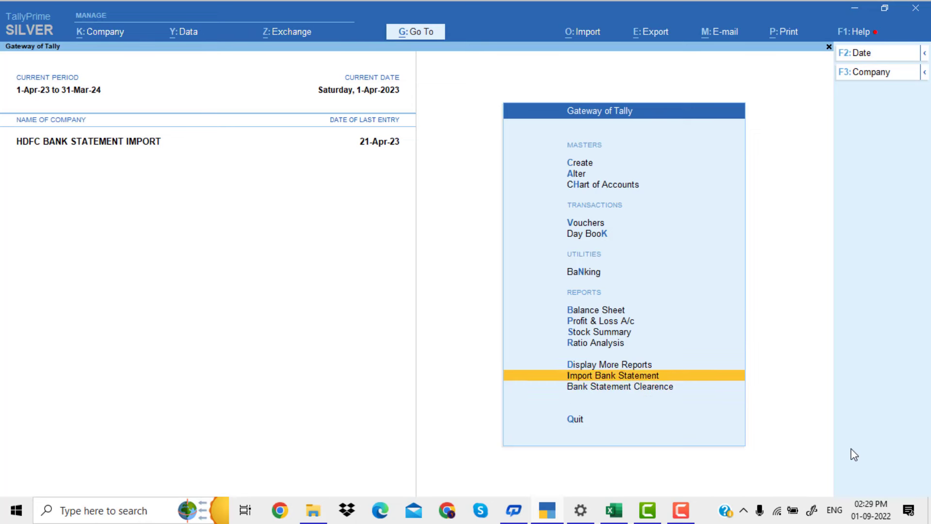
key(Up)
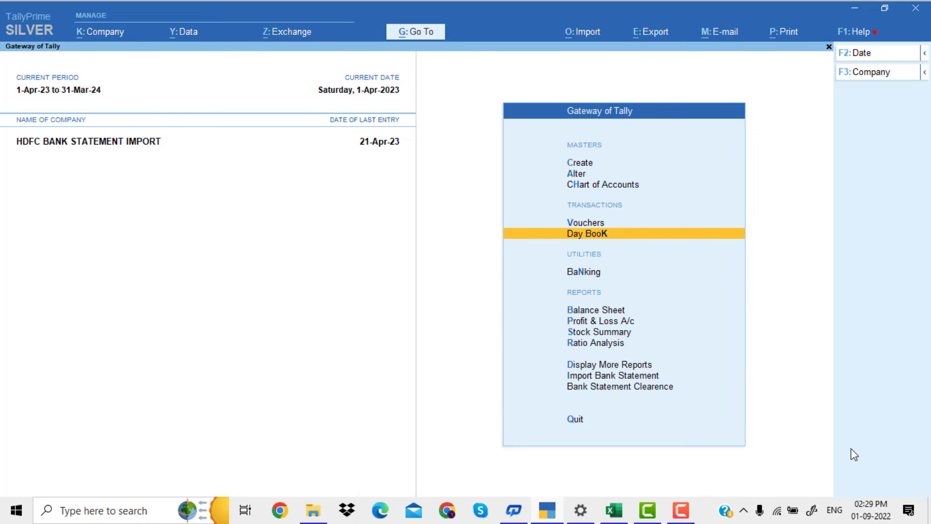
key(Return)
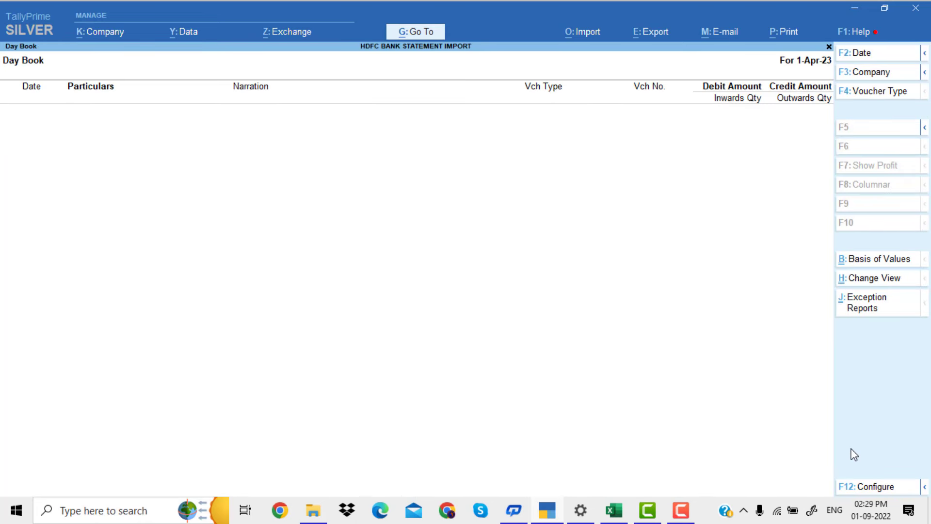
Set the Day Book period to 1-Apr-23 to 21-Apr-23 to check the ledgers of the altered vouchers
key(alt+F2)
key(BackSpace)
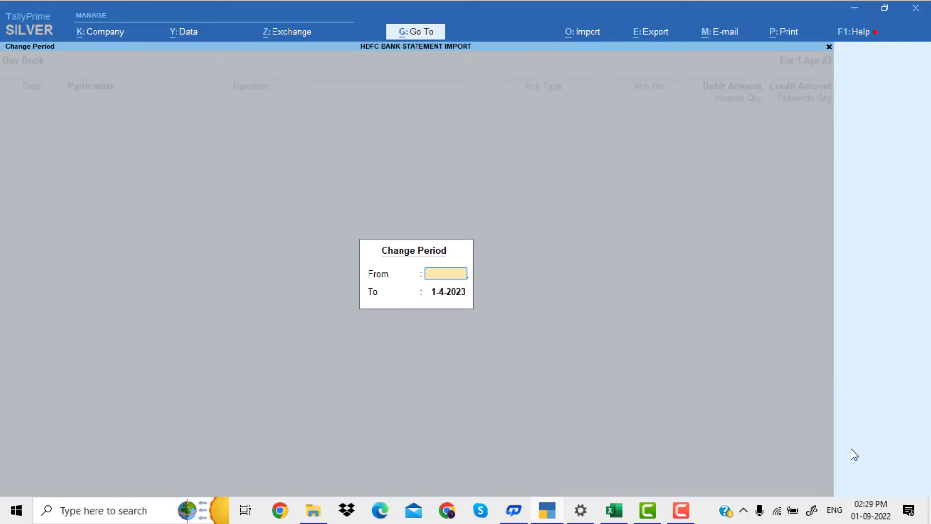
key(Return)
key(BackSpace)
key(Return)
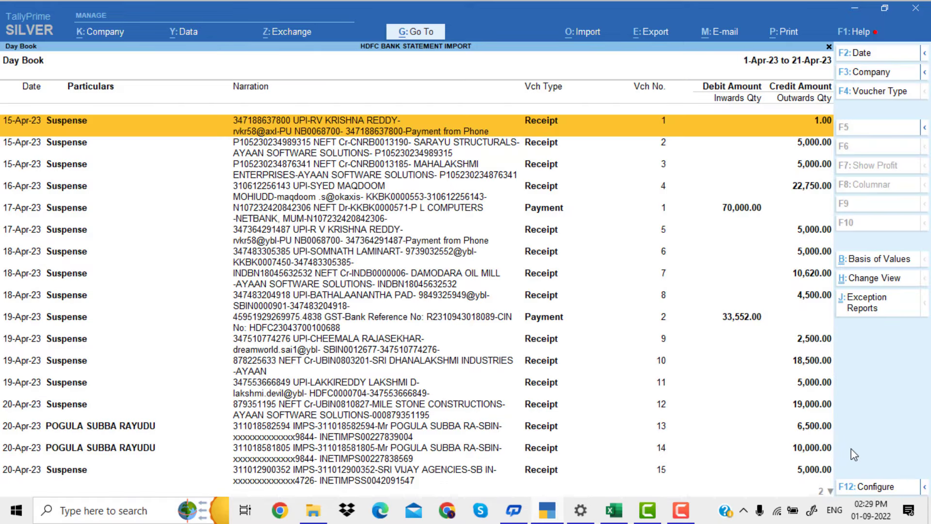
Open the customer's ledger master for alteration, check its details, and return to the Gateway of Tally without changing anything
key(Escape)
key(Up)
key(Up)
key(Up)
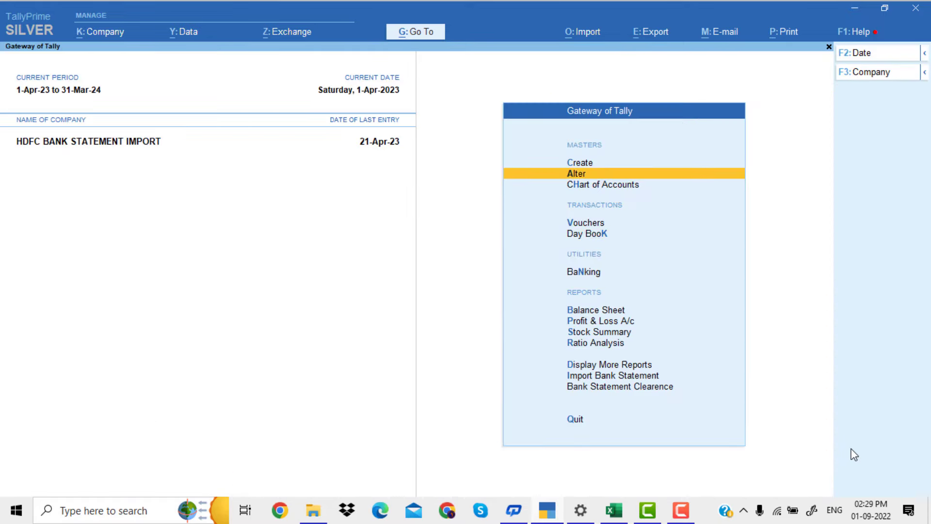
key(Return)
key(Down)
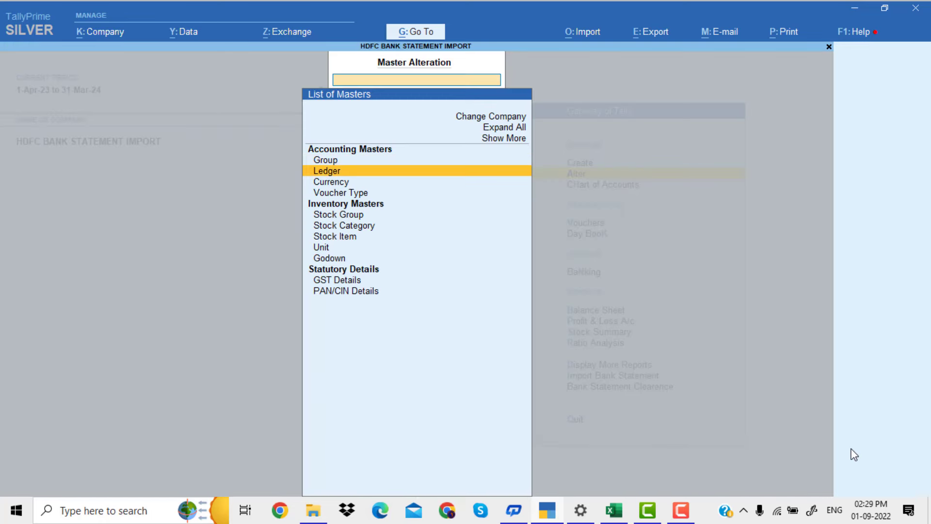
key(Return)
key(Down)
key(Down)
key(Return)
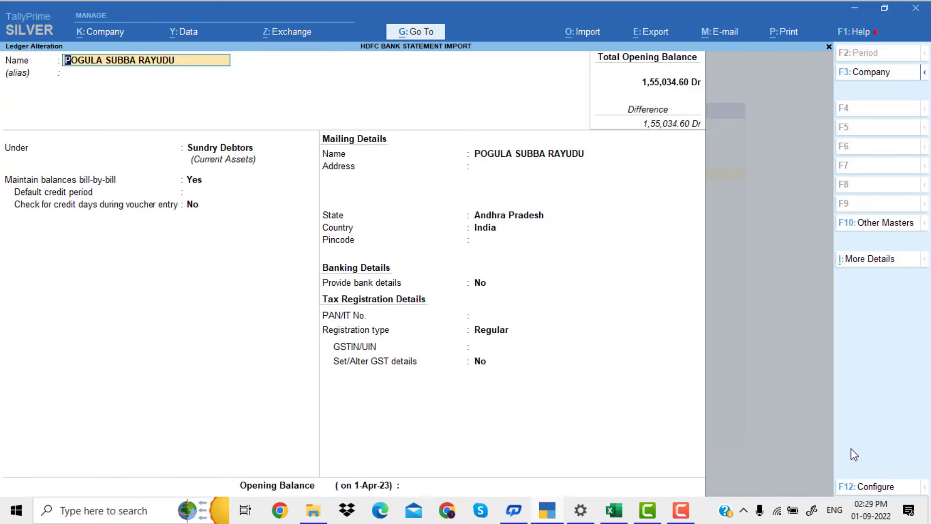
key(Escape)
key(Escape)
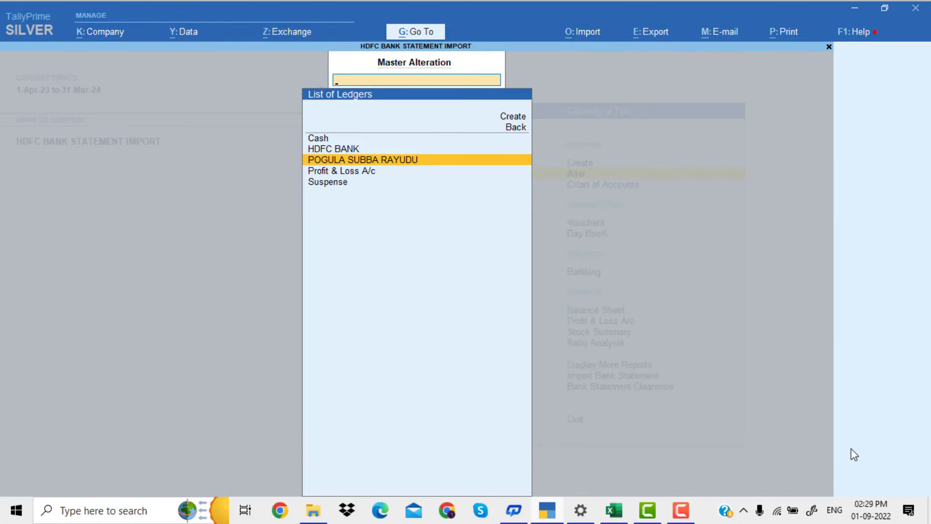
key(Escape)
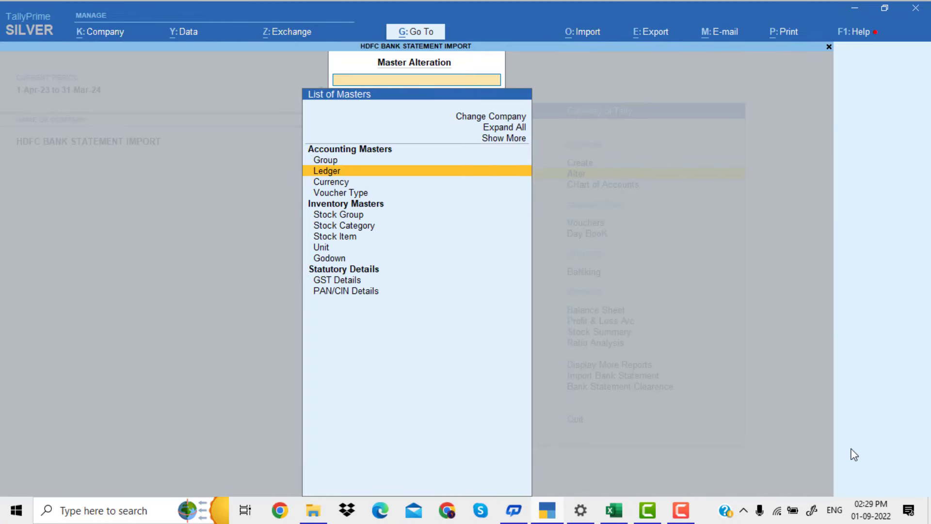
key(Escape)
Open Bank Statement Clearence for the customer's ledger and examine its receipt vouchers and closing balance
key(Down)
key(Down)
key(Down)
key(Down)
key(Down)
key(Down)
key(Down)
key(Down)
key(Down)
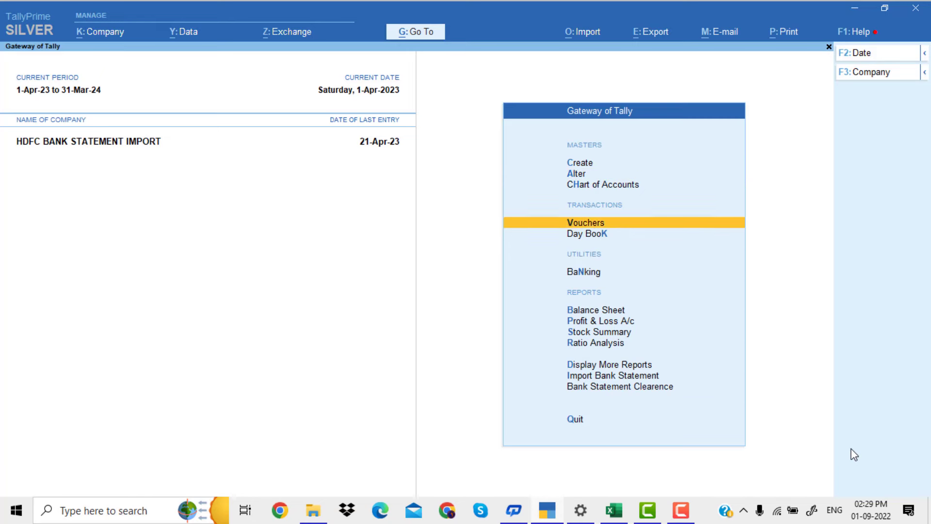
key(Down)
key(Down)
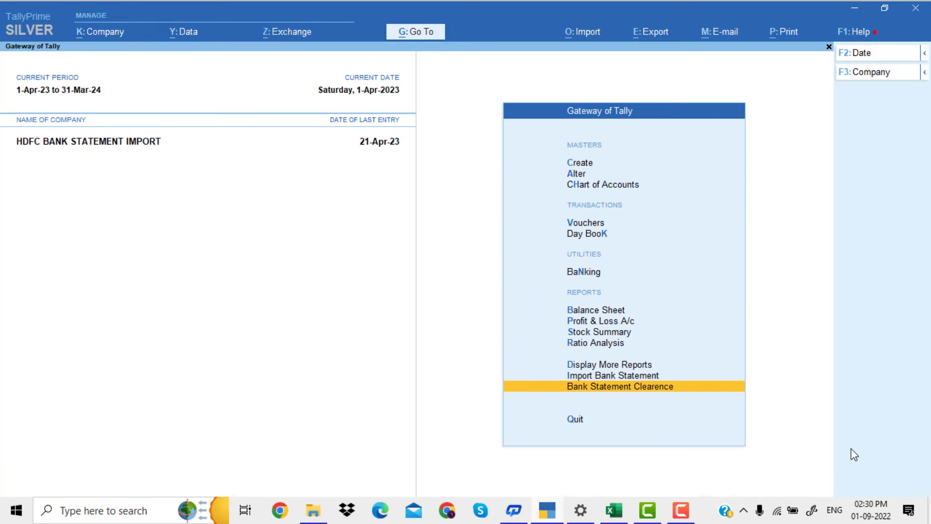
key(Return)
key(Down)
key(Down)
key(Return)
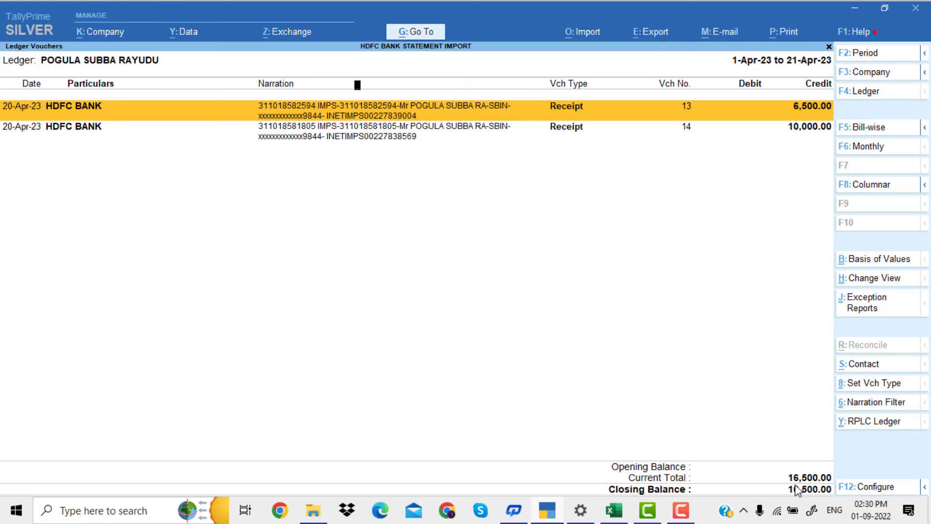
key(Escape)
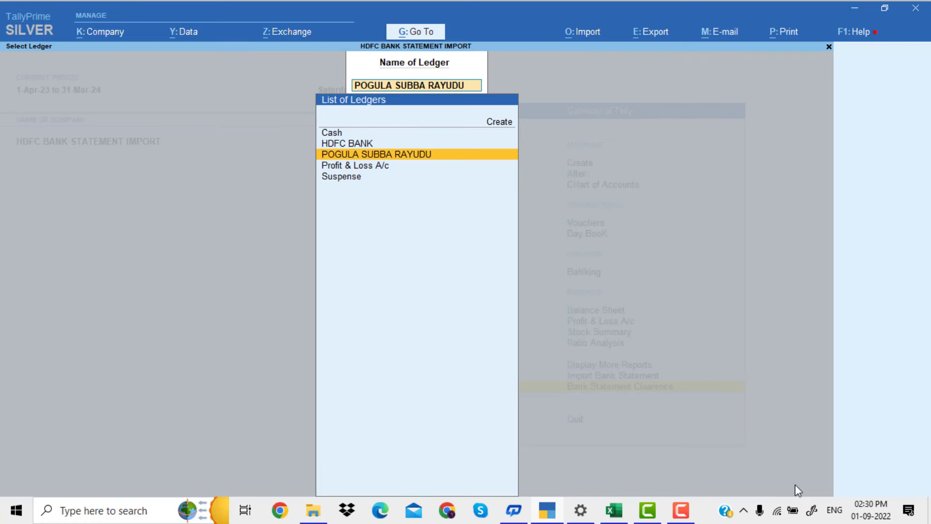
key(Return)
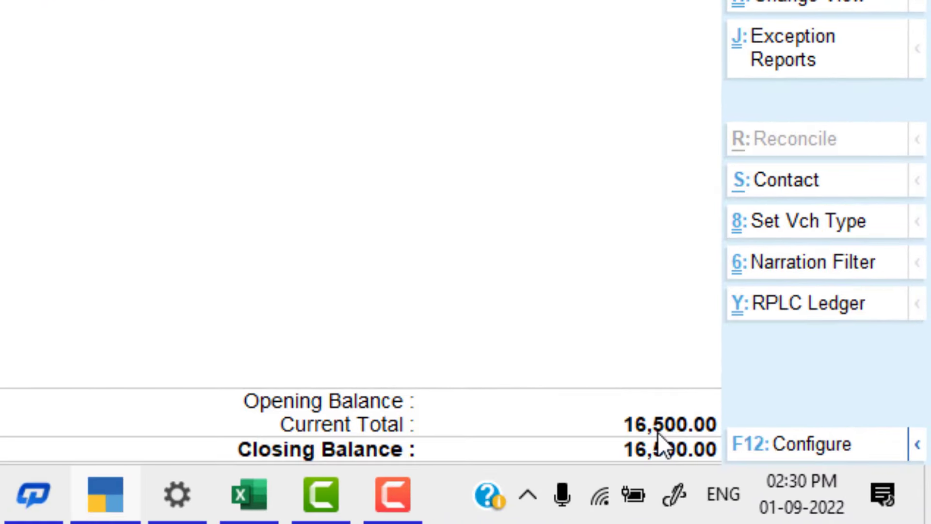
Switch to the HDFC bank statement workbook in Excel and fill the 6,500.00 deposit in cell F5 with yellow
click(262, 494)
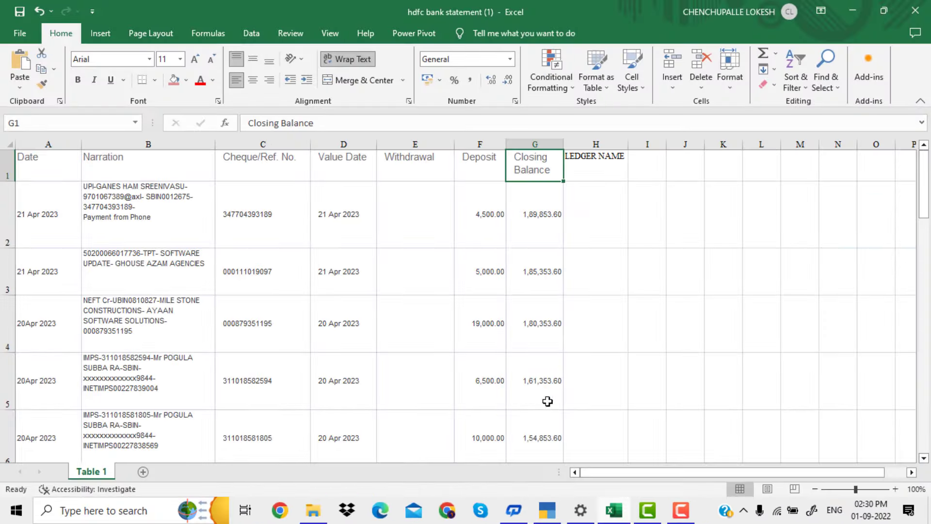
click(460, 334)
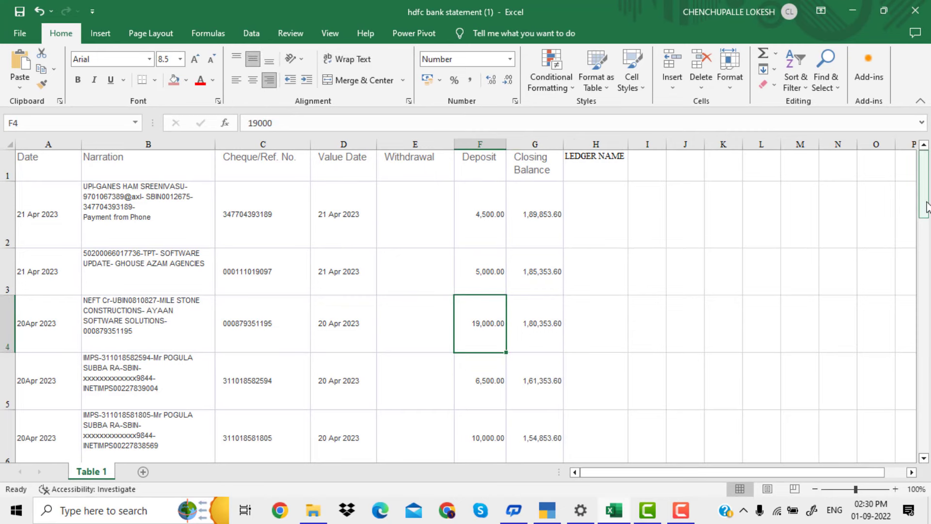
drag(925, 207, 926, 258)
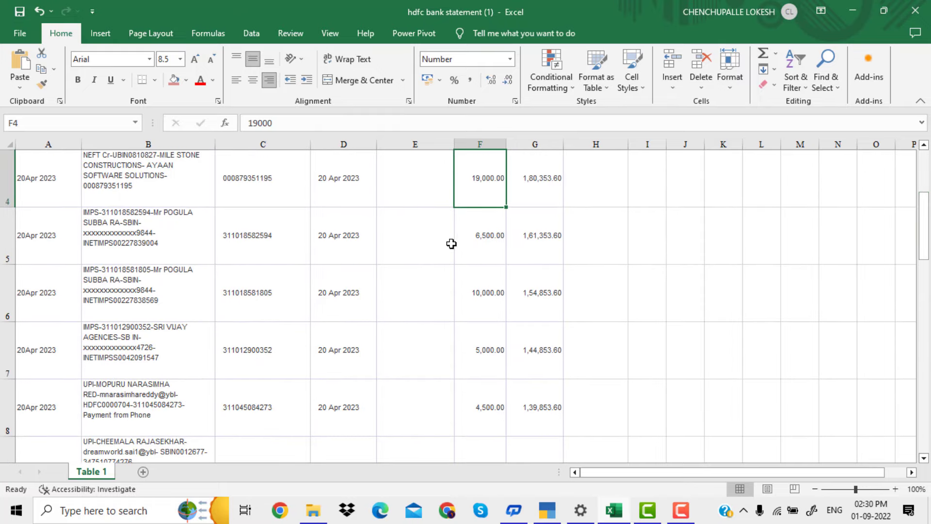
click(480, 243)
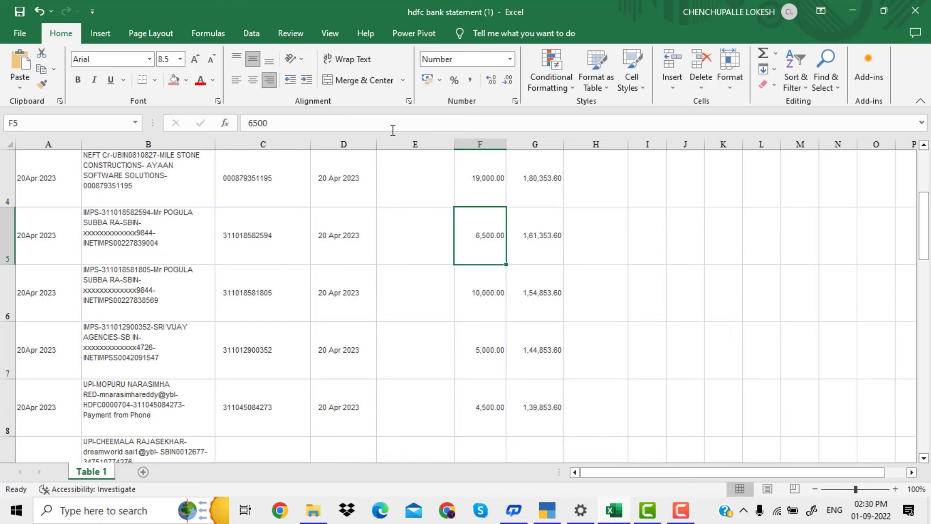
click(187, 80)
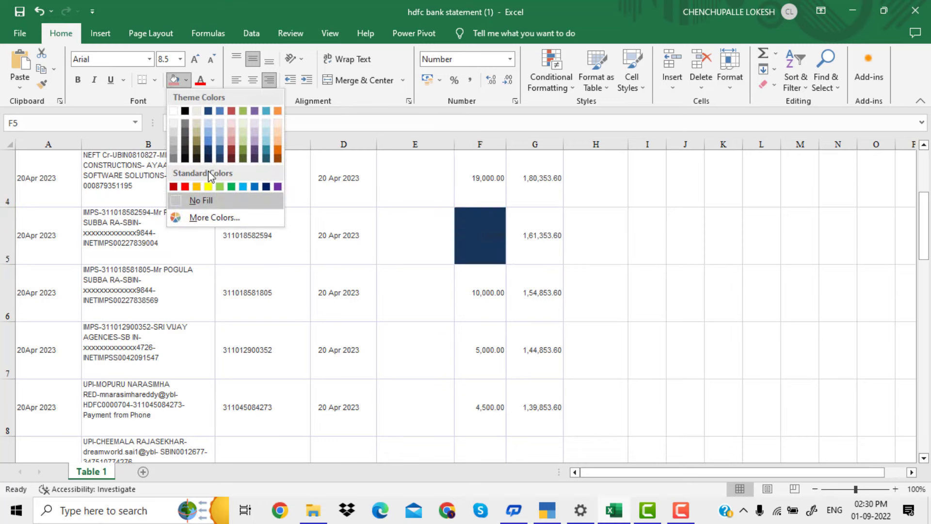
click(208, 187)
click(209, 186)
Fill the 10,000.00 deposit in cell F6 with yellow and select F5:F6 to check the sum of both deposits
click(482, 293)
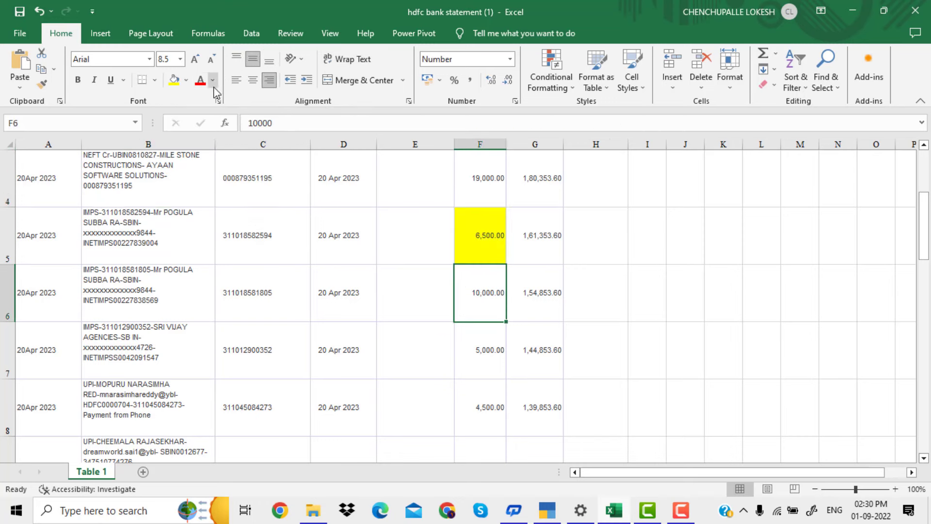
click(174, 80)
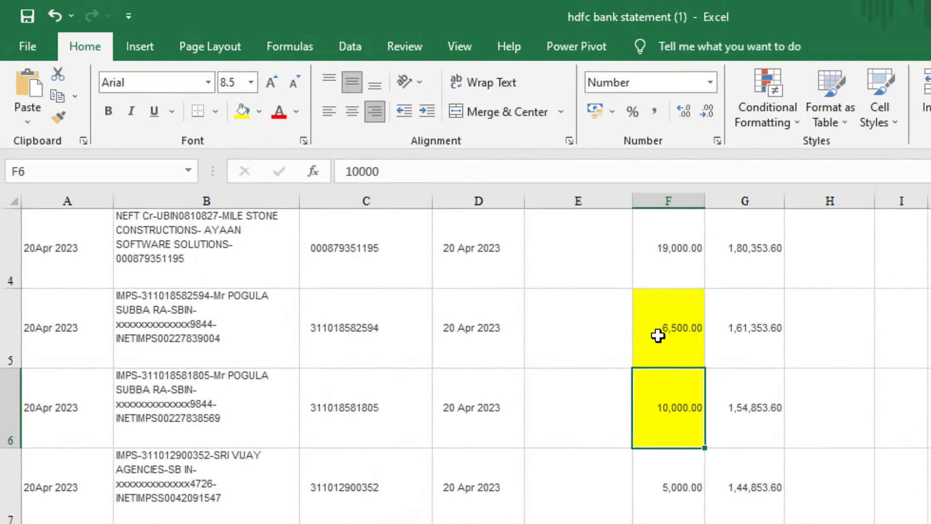
drag(657, 335, 667, 383)
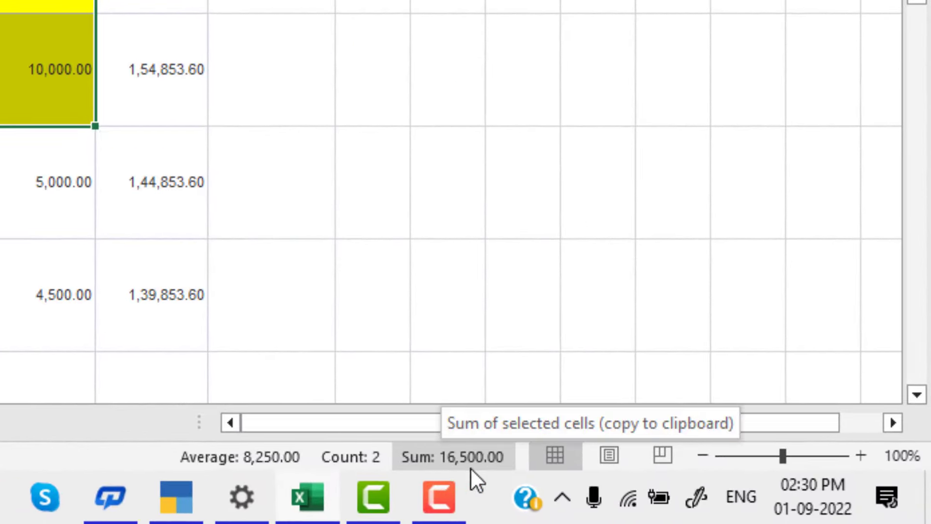
Switch back to TallyPrime and leave the Bank Statement Clearence ledger selection for the Gateway of Tally
click(182, 509)
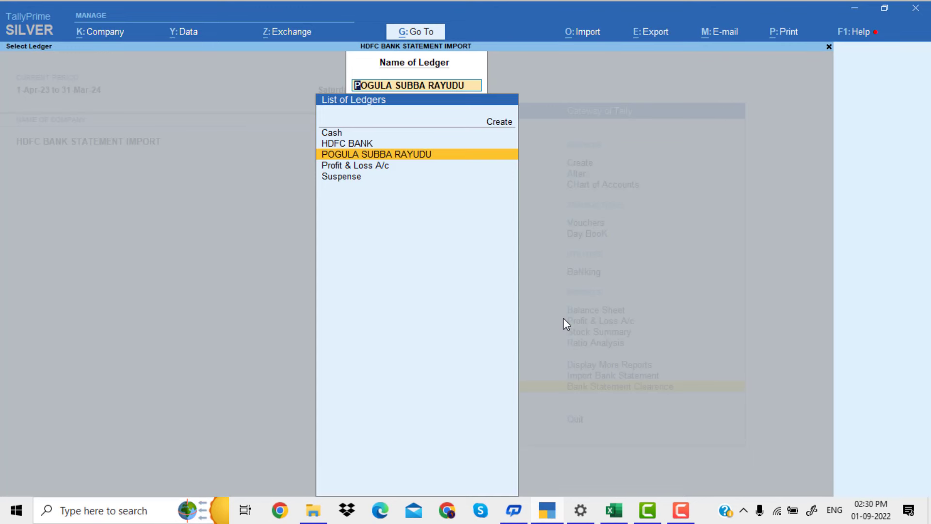
key(Escape)
key(Escape)
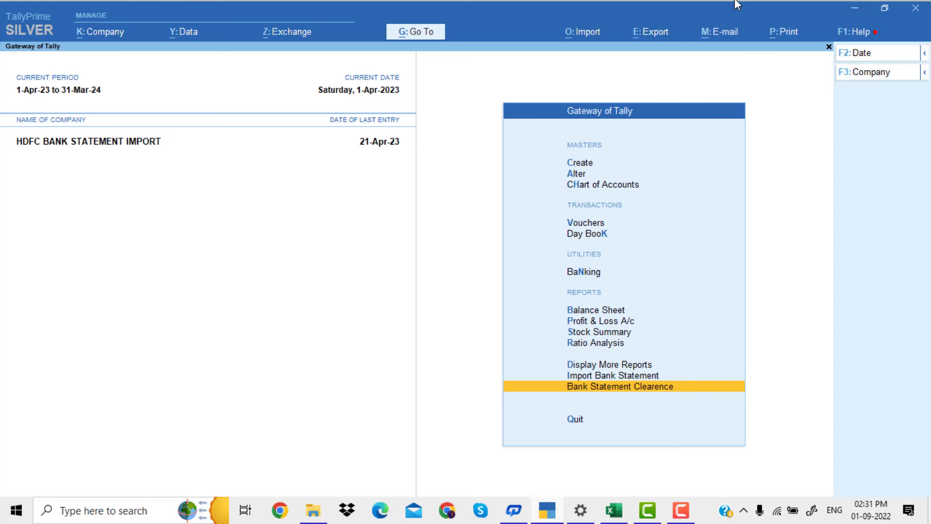
Review the local TDL configuration for the path and load setting of KGN_Advance_Bank_Statement_Import_Module.tcp, and return to the Gateway of Tally
click(866, 40)
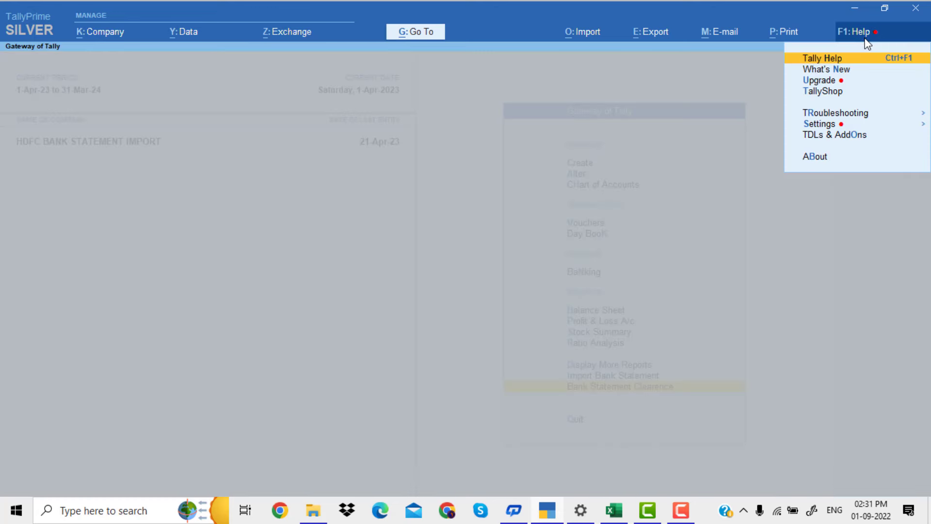
click(837, 136)
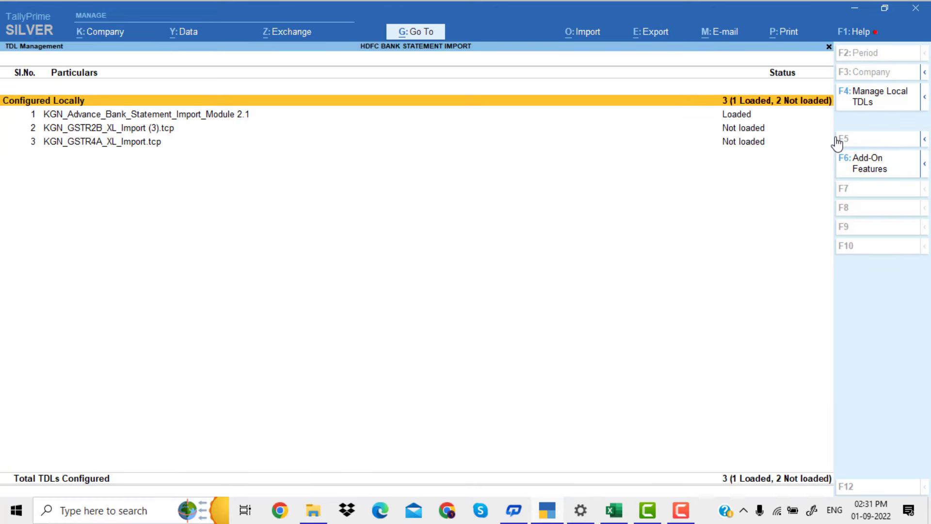
click(873, 101)
key(Return)
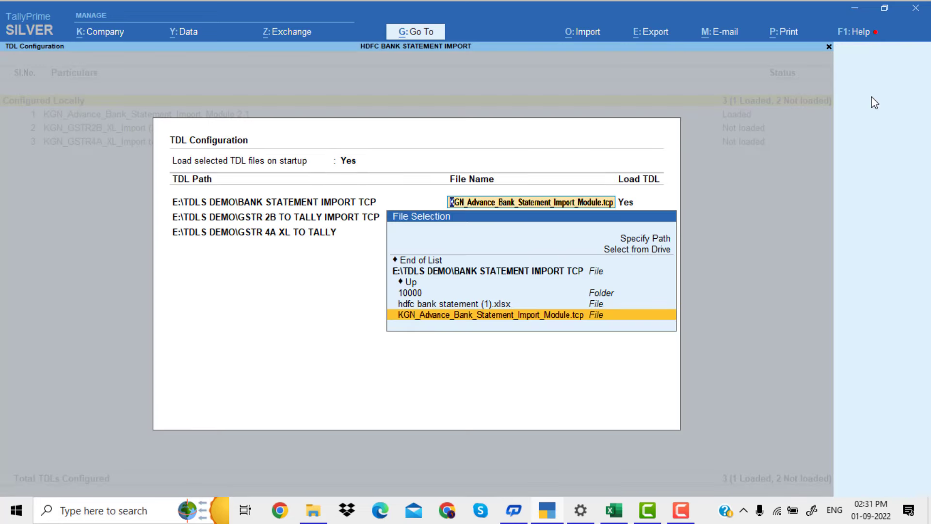
key(Return)
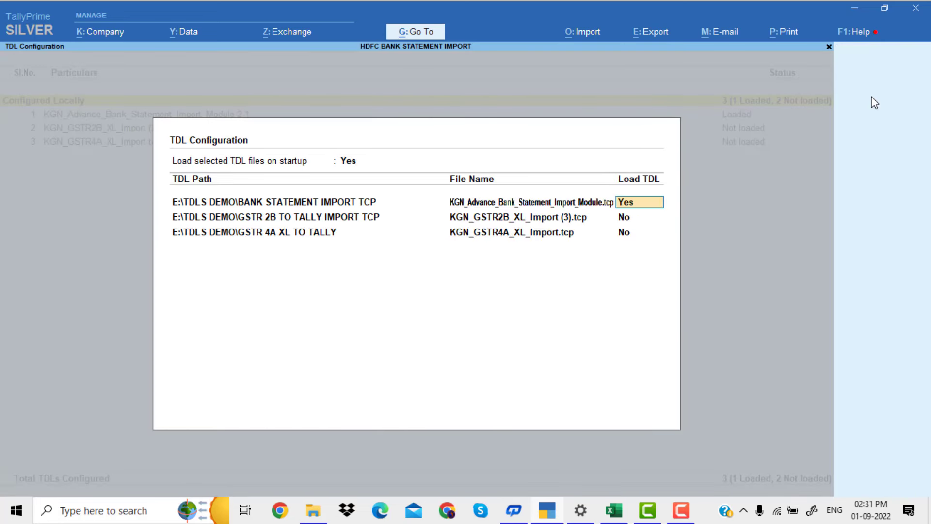
key(BackSpace)
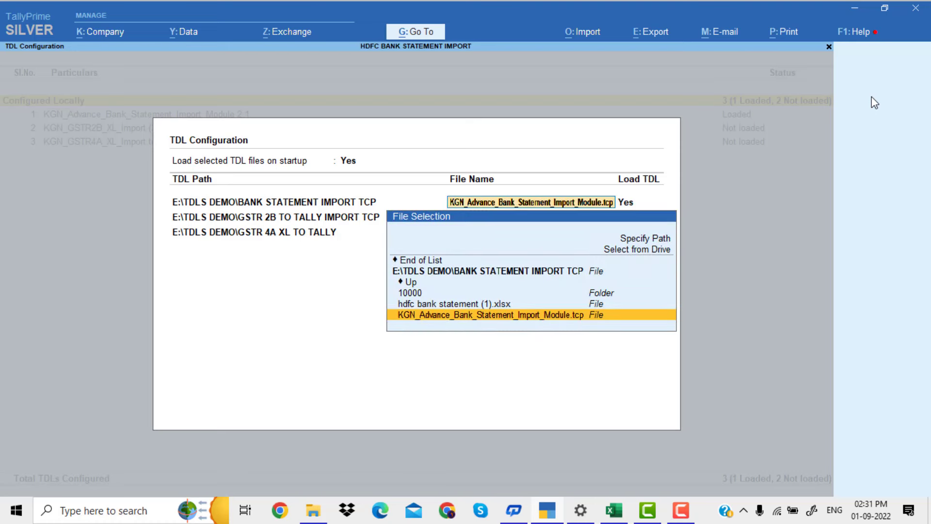
key(Return)
key(Return)
key(Return)
key(Return)
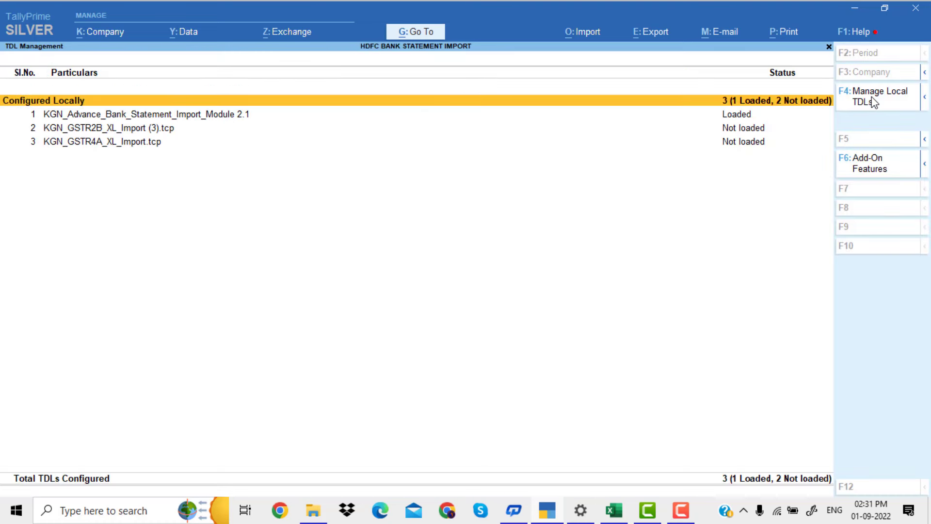
key(Escape)
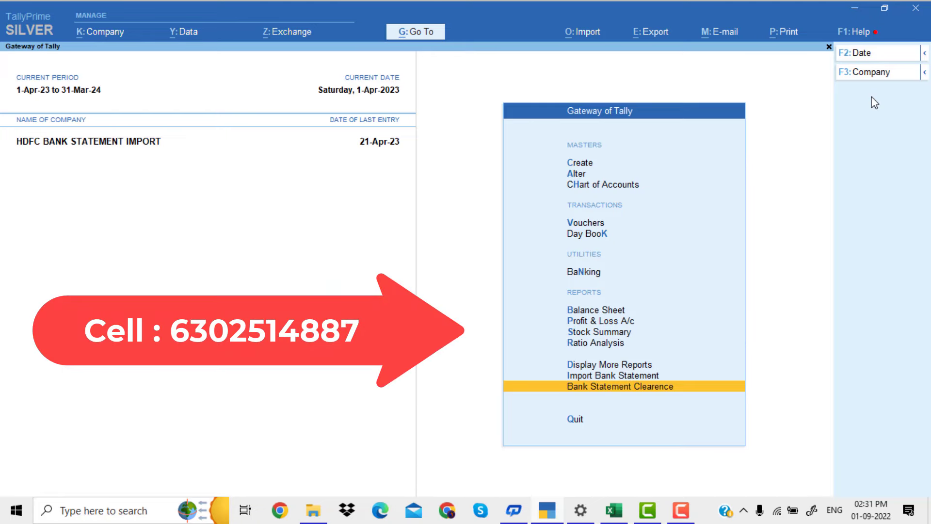